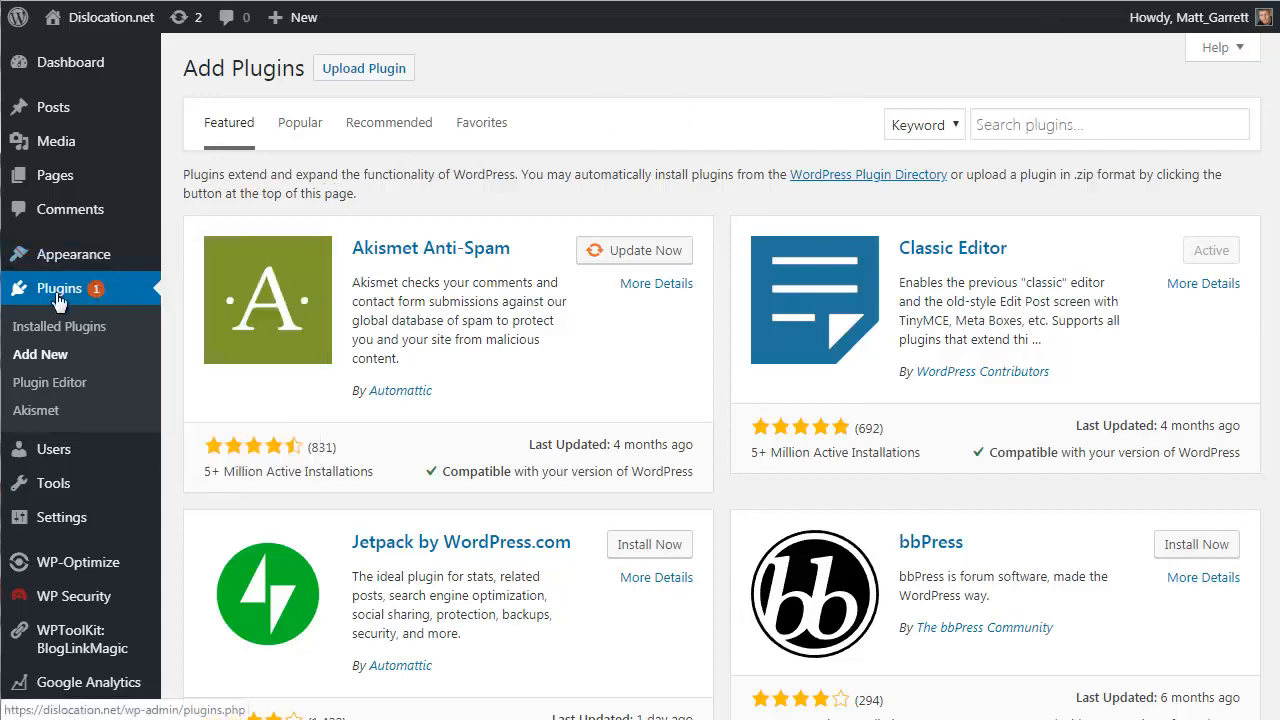
Step: Install the plugin from the uploaded file wptlkt-ultimateads.zip and activate it
click(378, 80)
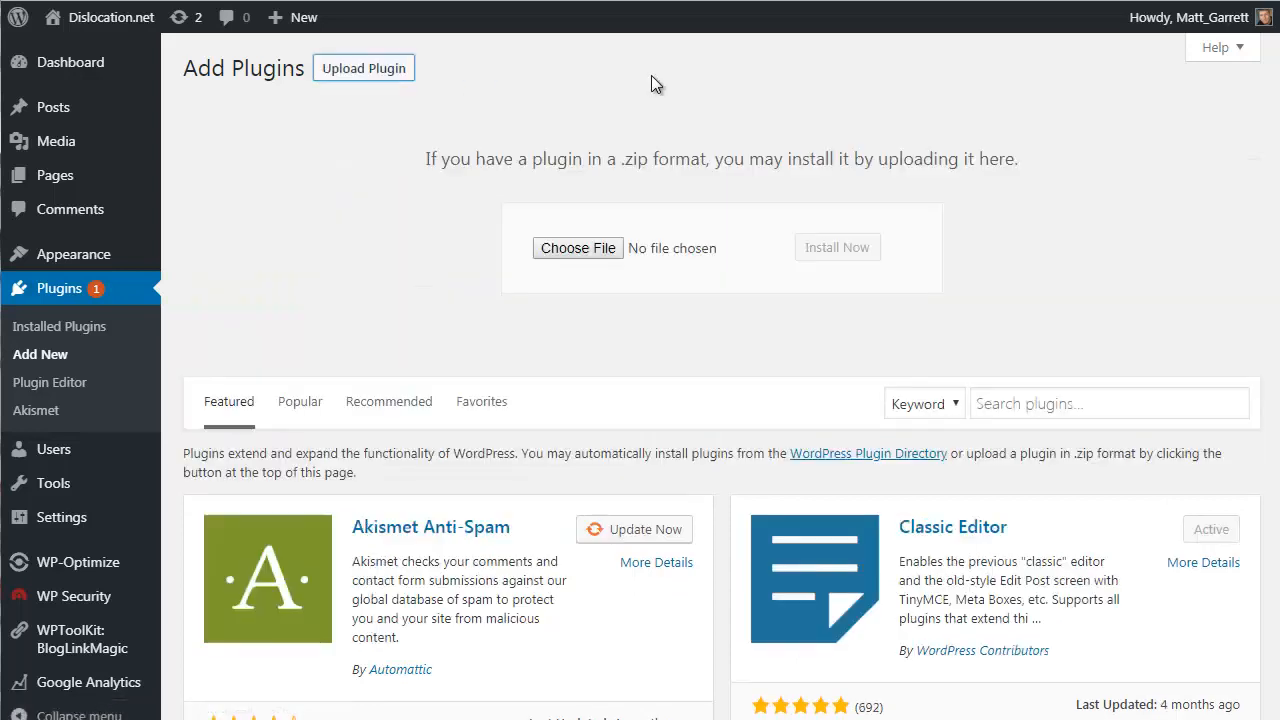
click(585, 251)
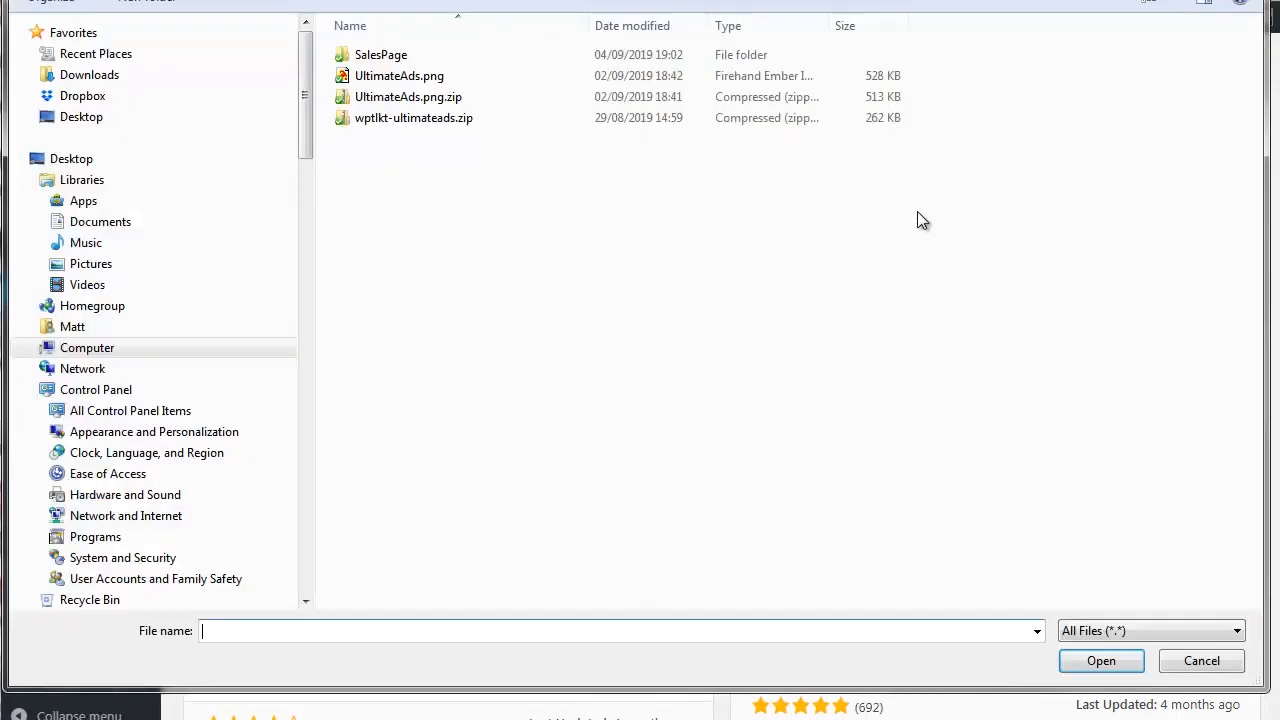
click(442, 122)
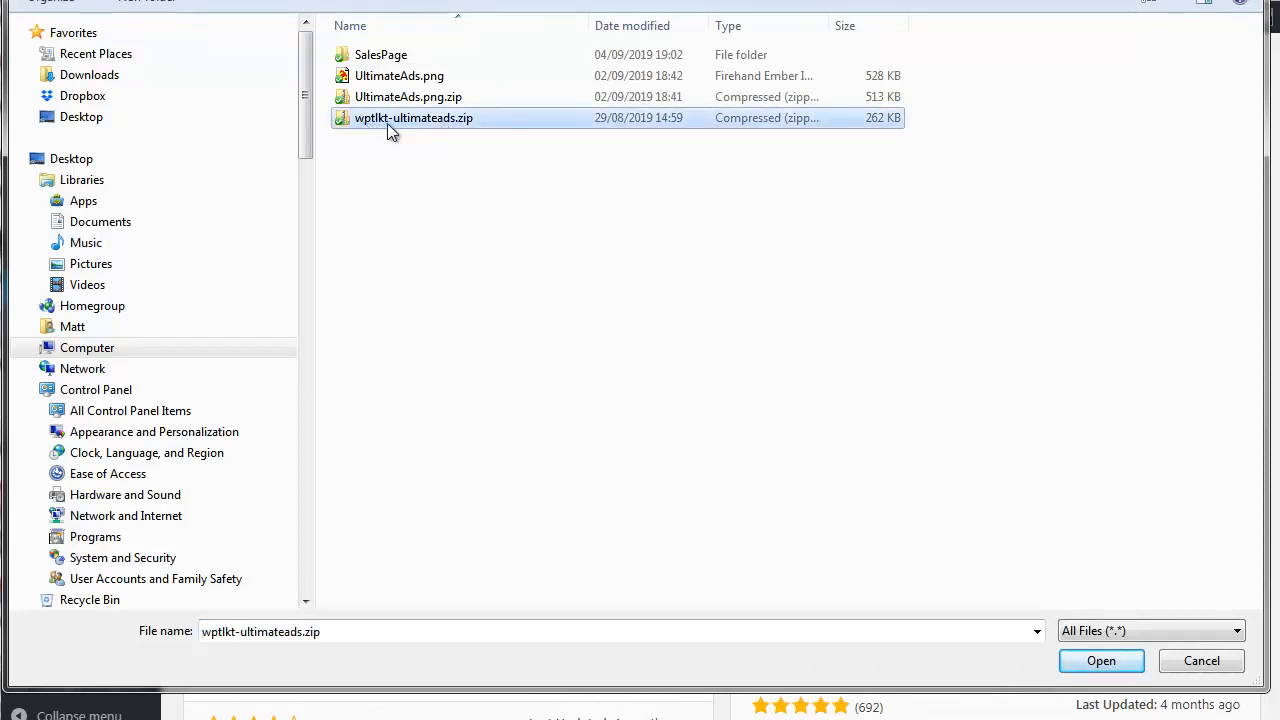
click(1099, 661)
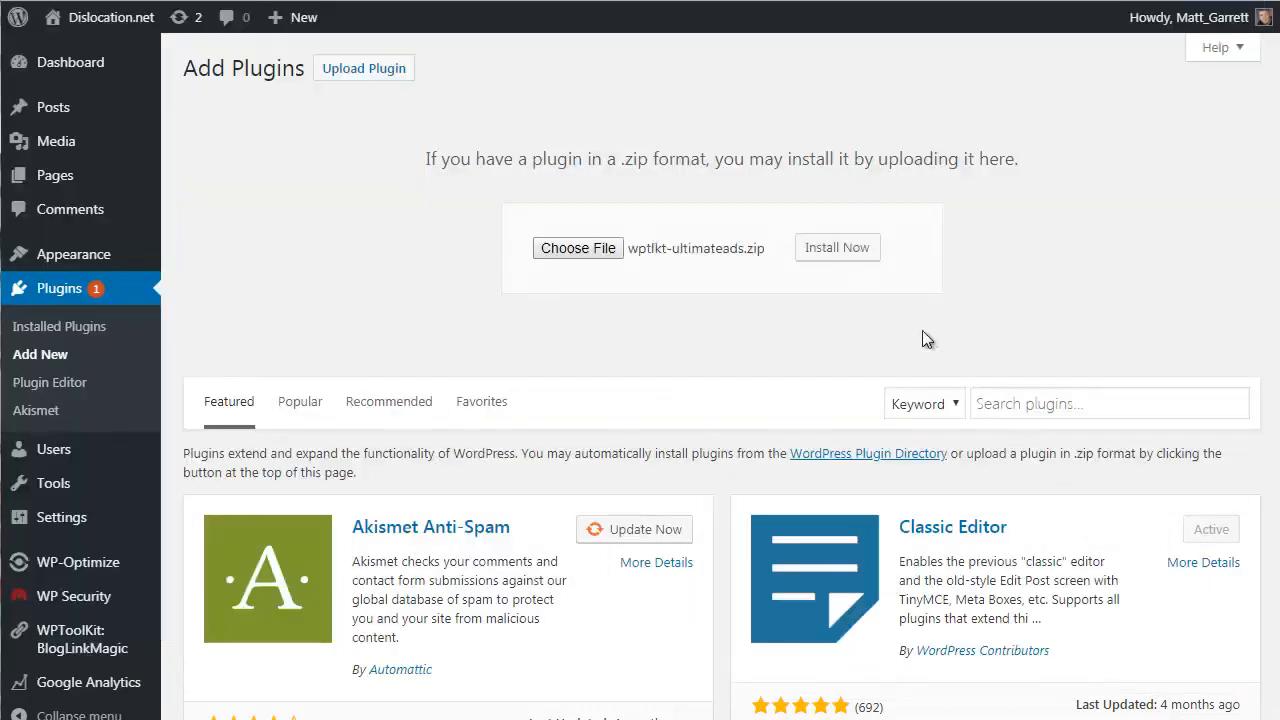
click(846, 250)
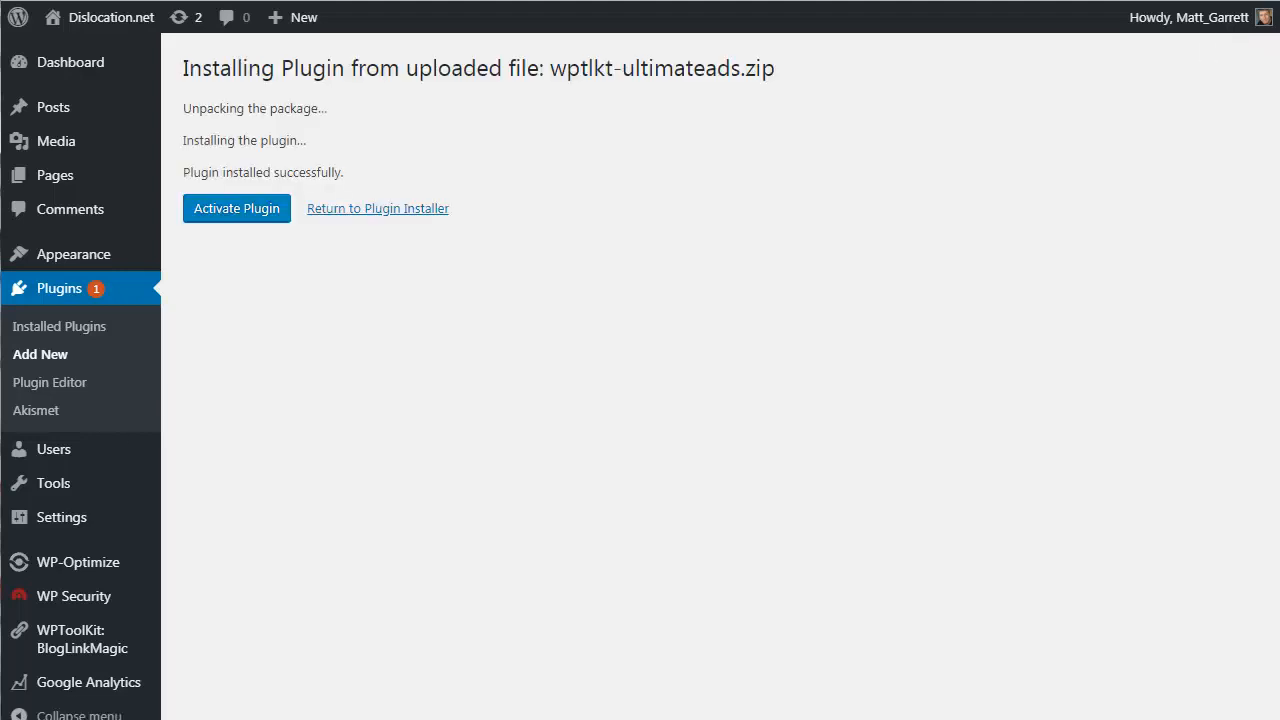
click(224, 218)
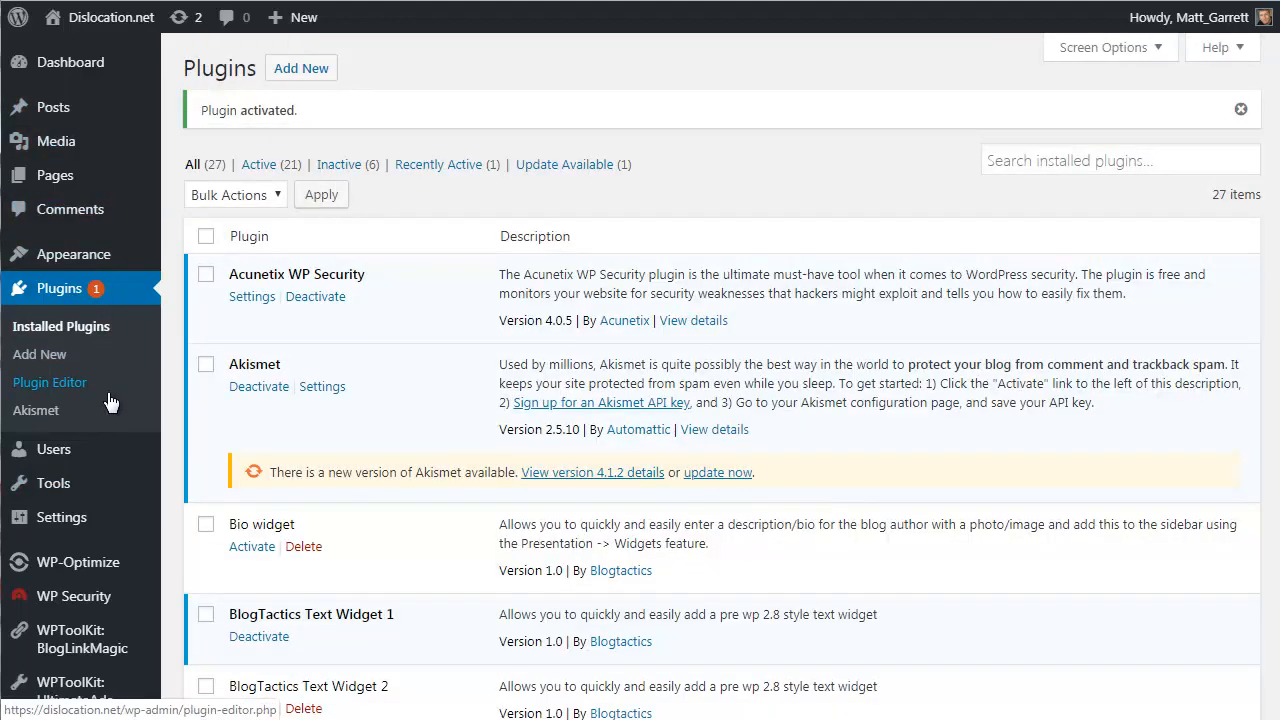
Step: Open the Theme Ads settings page of the WPToolKit: UltimateAds plugin
scroll(100, 400, down, 2)
mouse_move(108, 404)
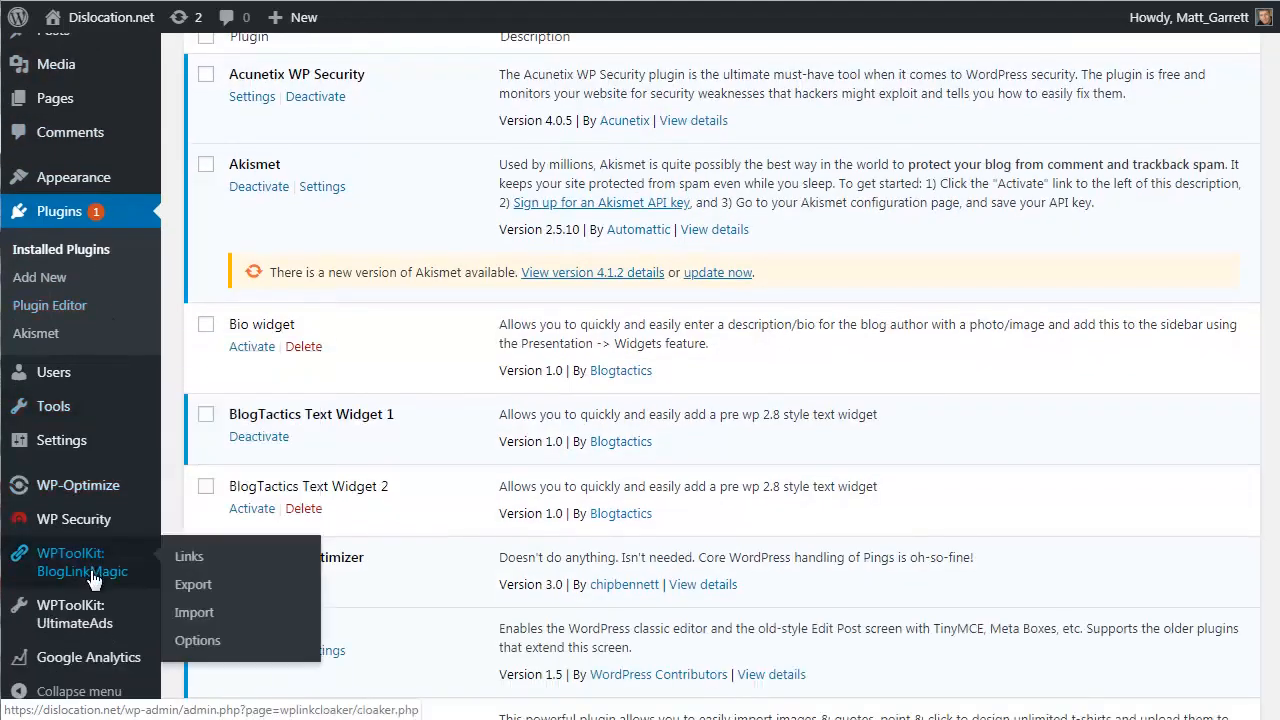
mouse_move(104, 617)
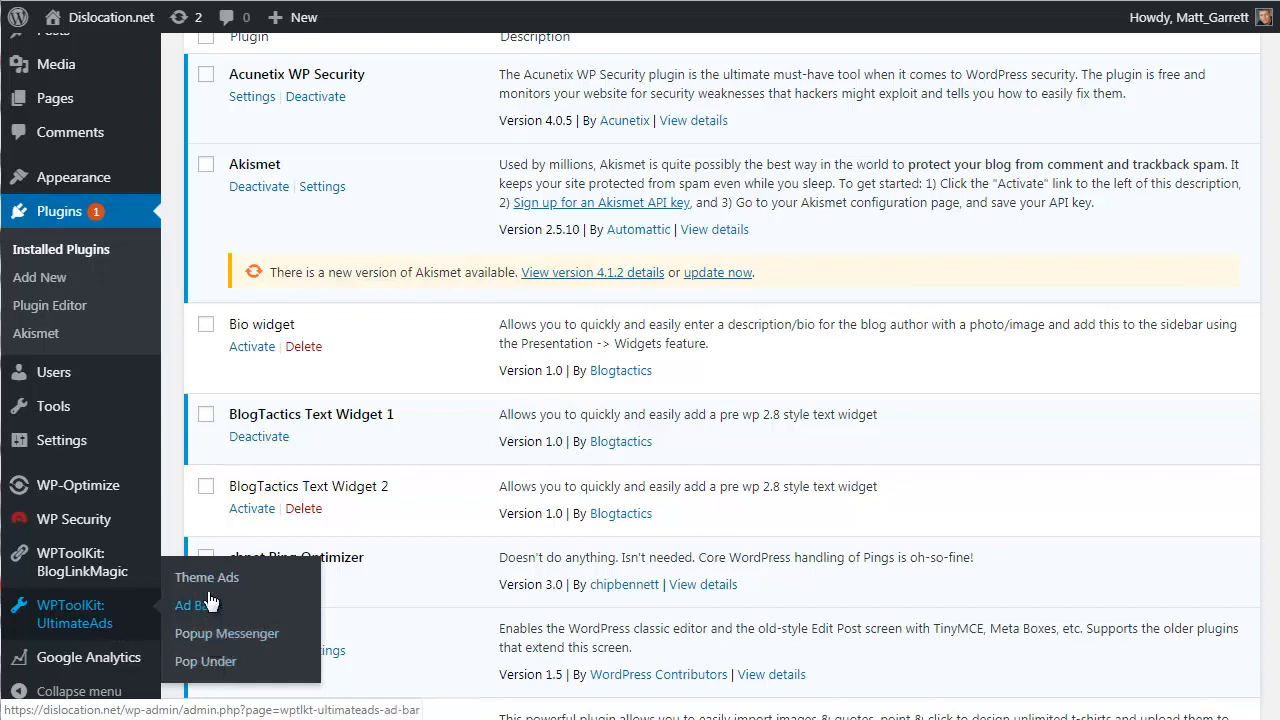
click(304, 577)
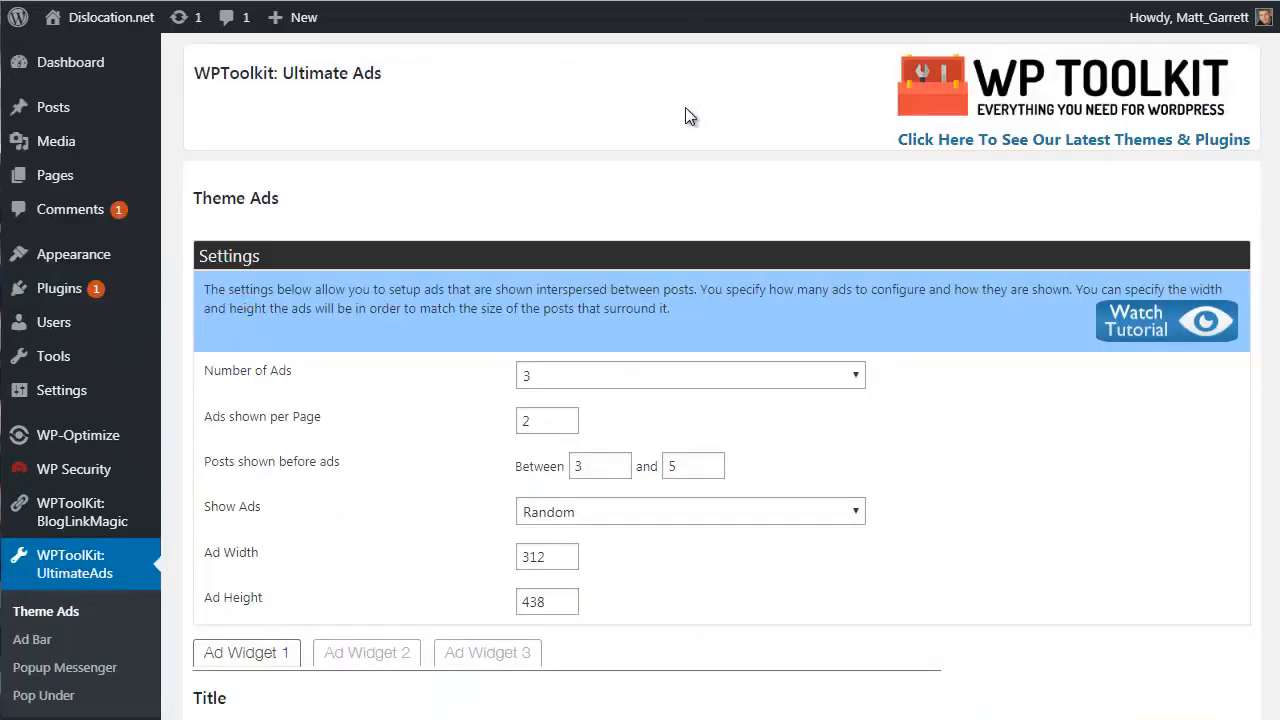
Step: Try setting the number of theme ads to 5, and set it back to 3
scroll(685, 116, down, 2)
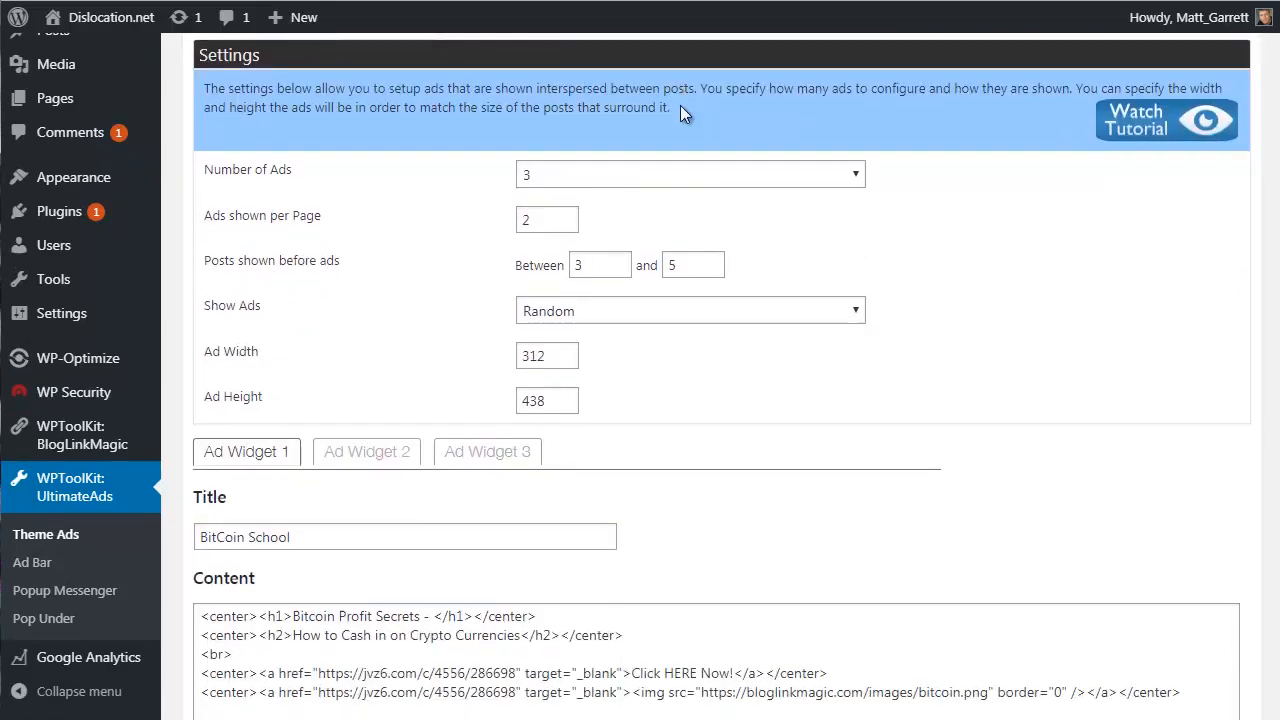
scroll(680, 105, down, 1)
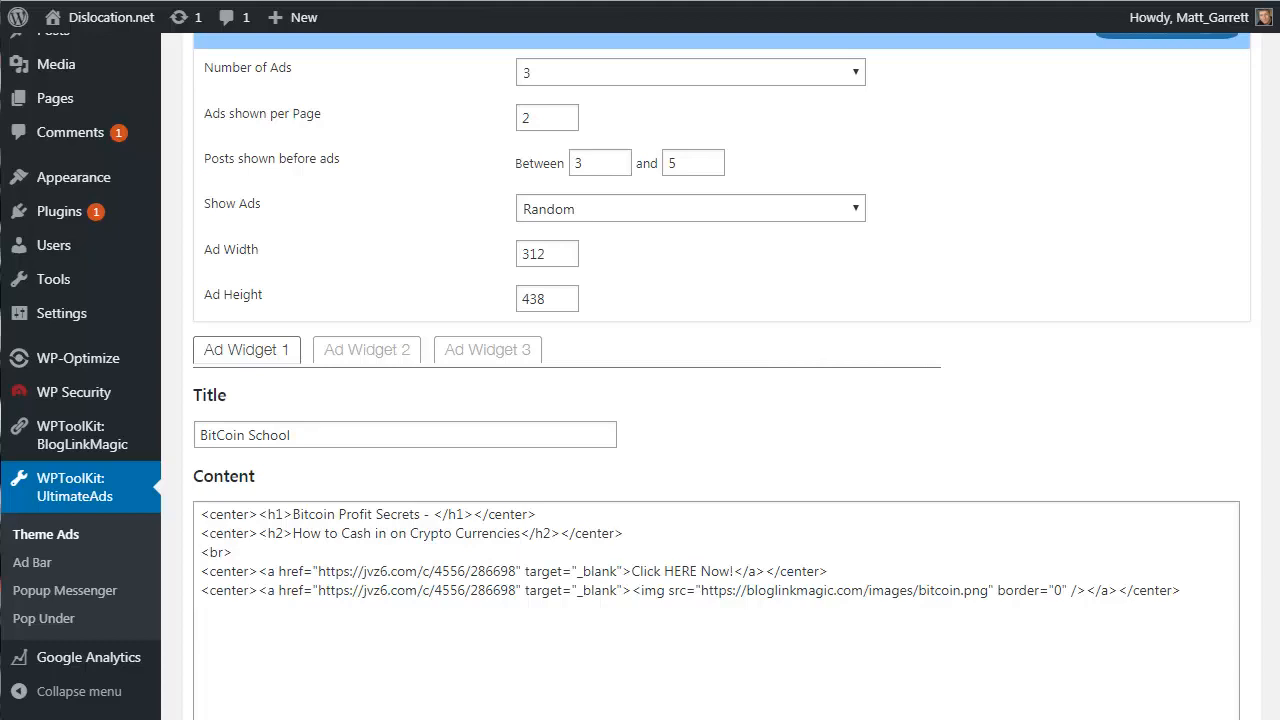
click(620, 77)
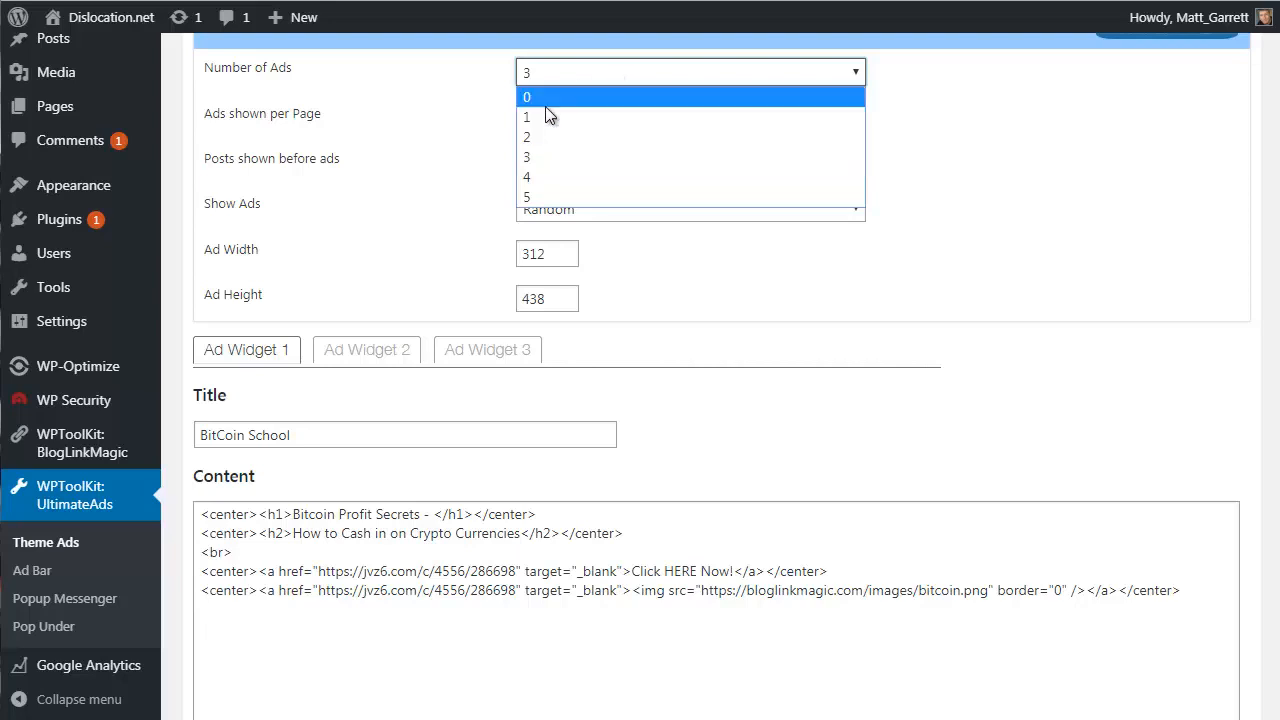
click(537, 199)
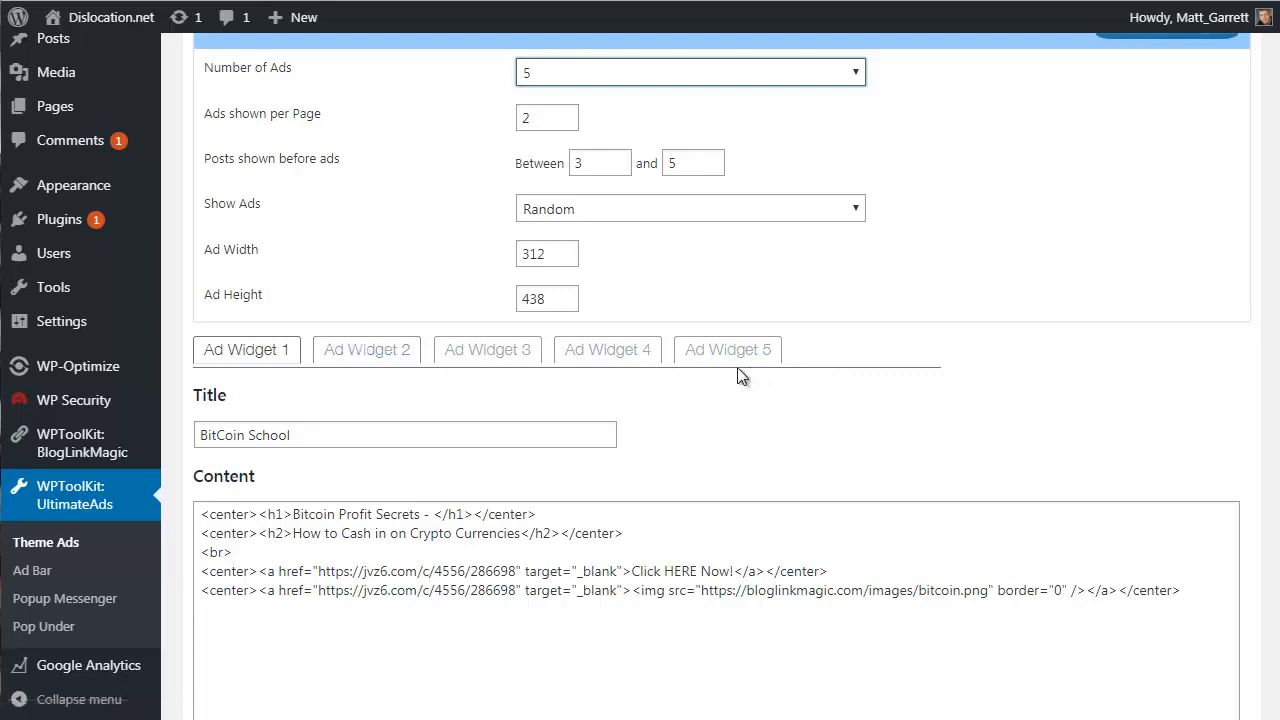
click(579, 76)
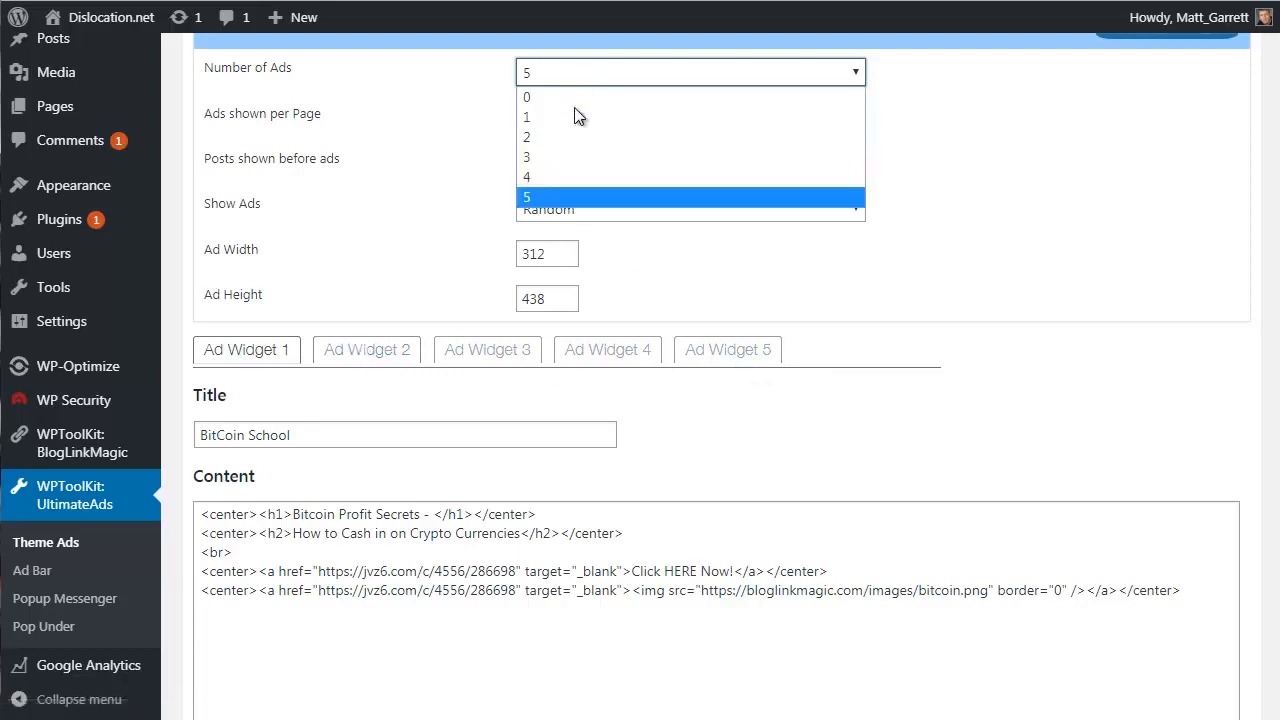
click(538, 158)
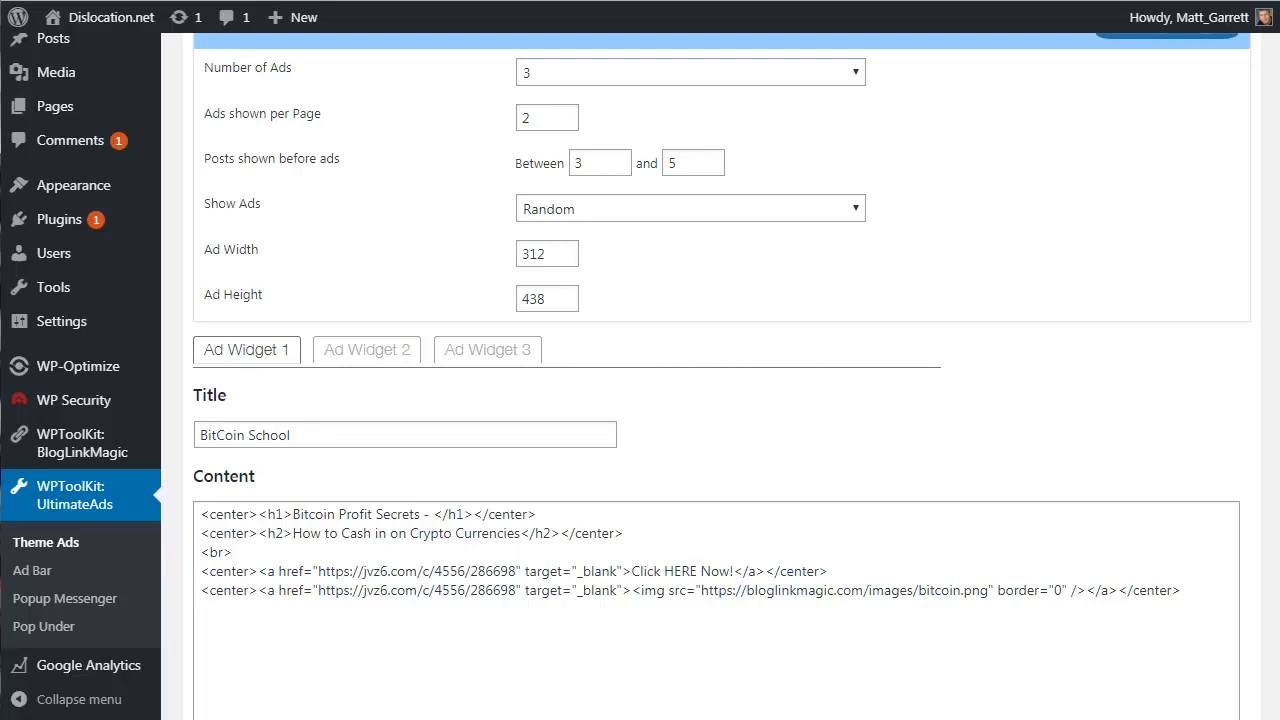
Step: Check the order options for showing ads and view the title and content of Ad Widgets 2, 3 and 1
click(588, 216)
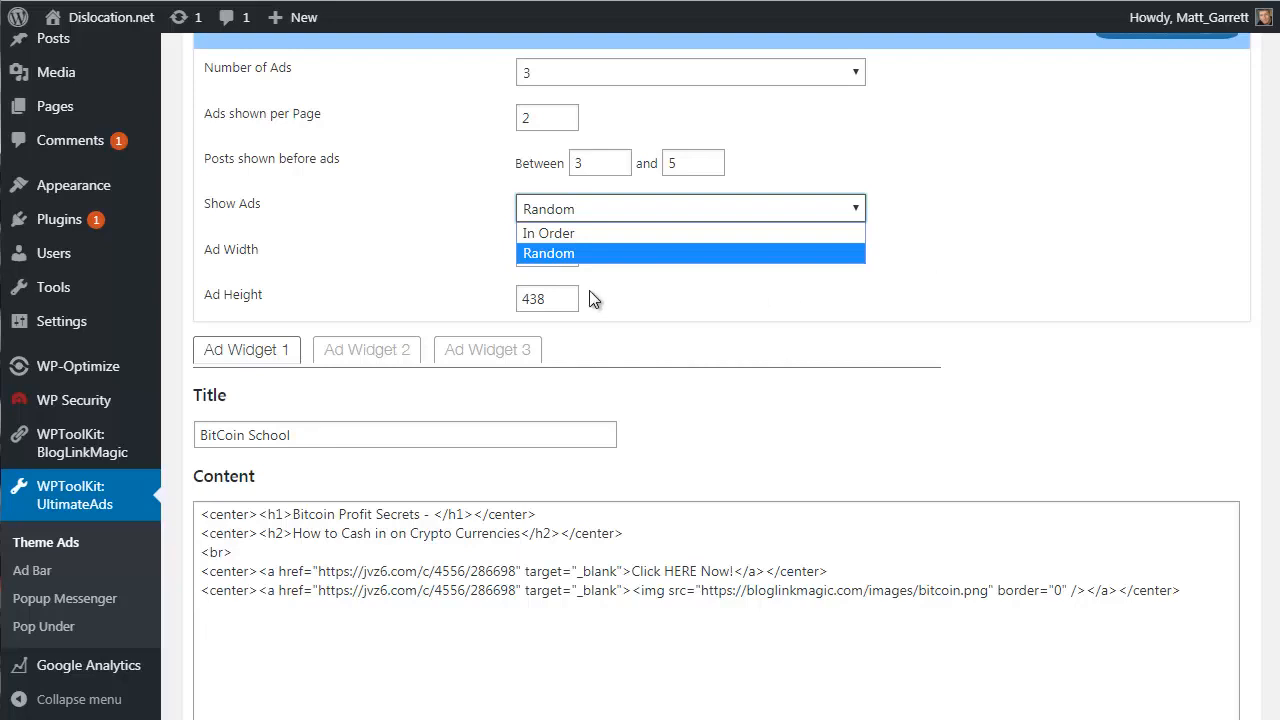
click(966, 272)
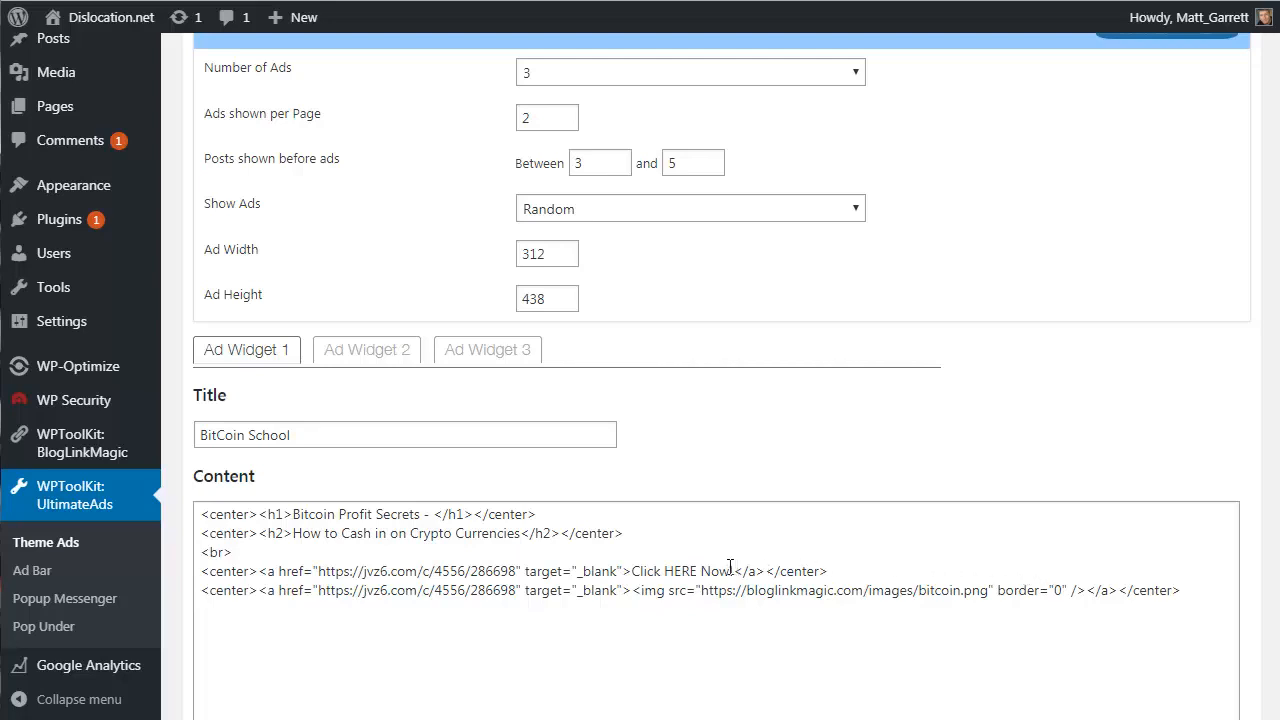
click(372, 359)
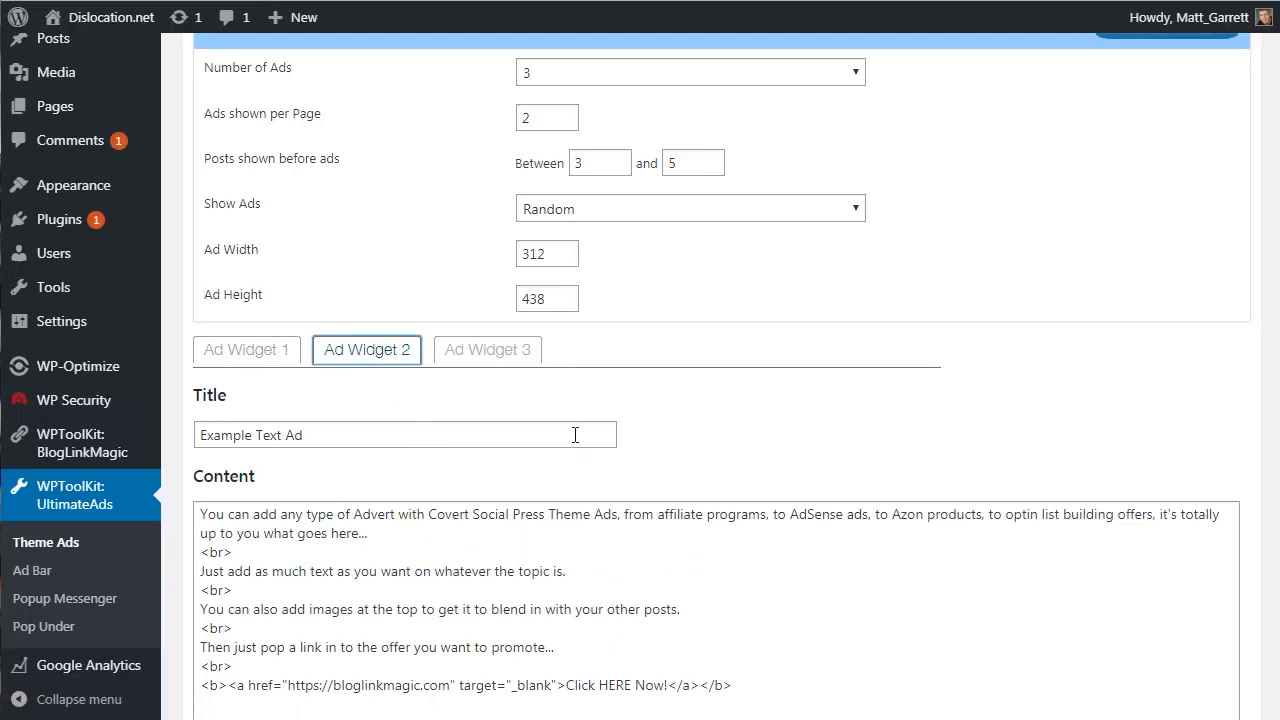
click(495, 352)
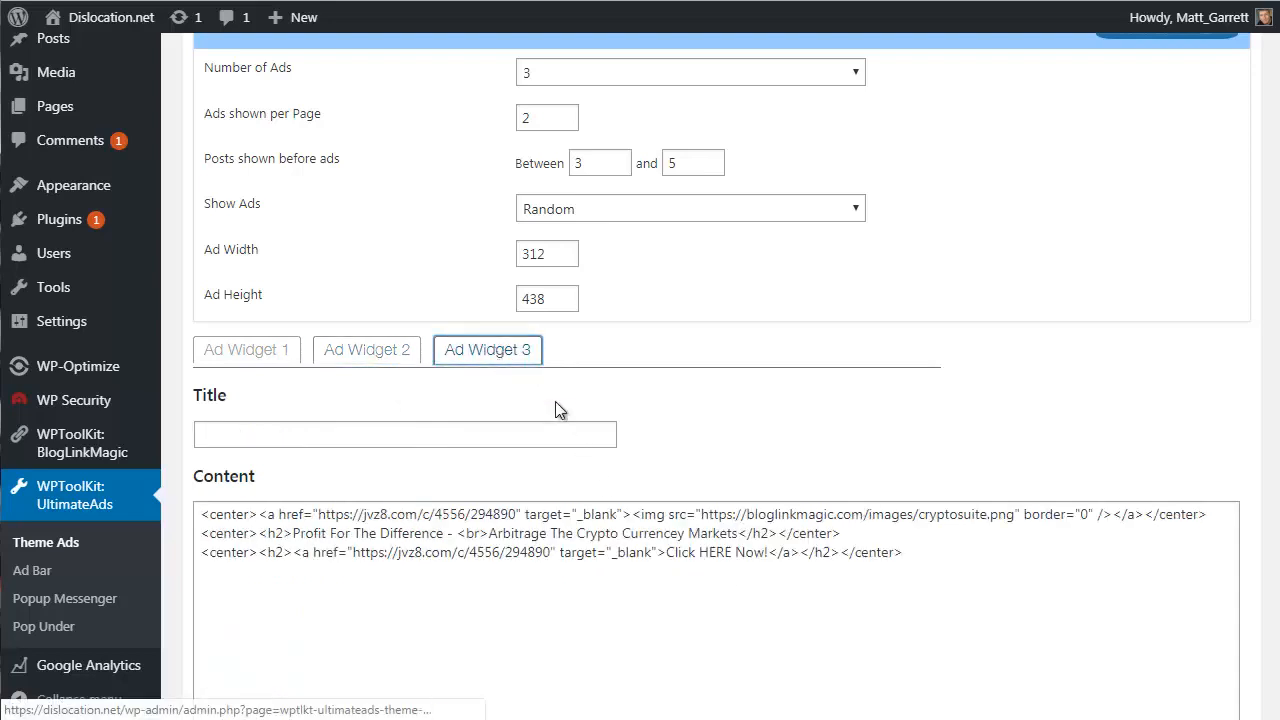
click(253, 355)
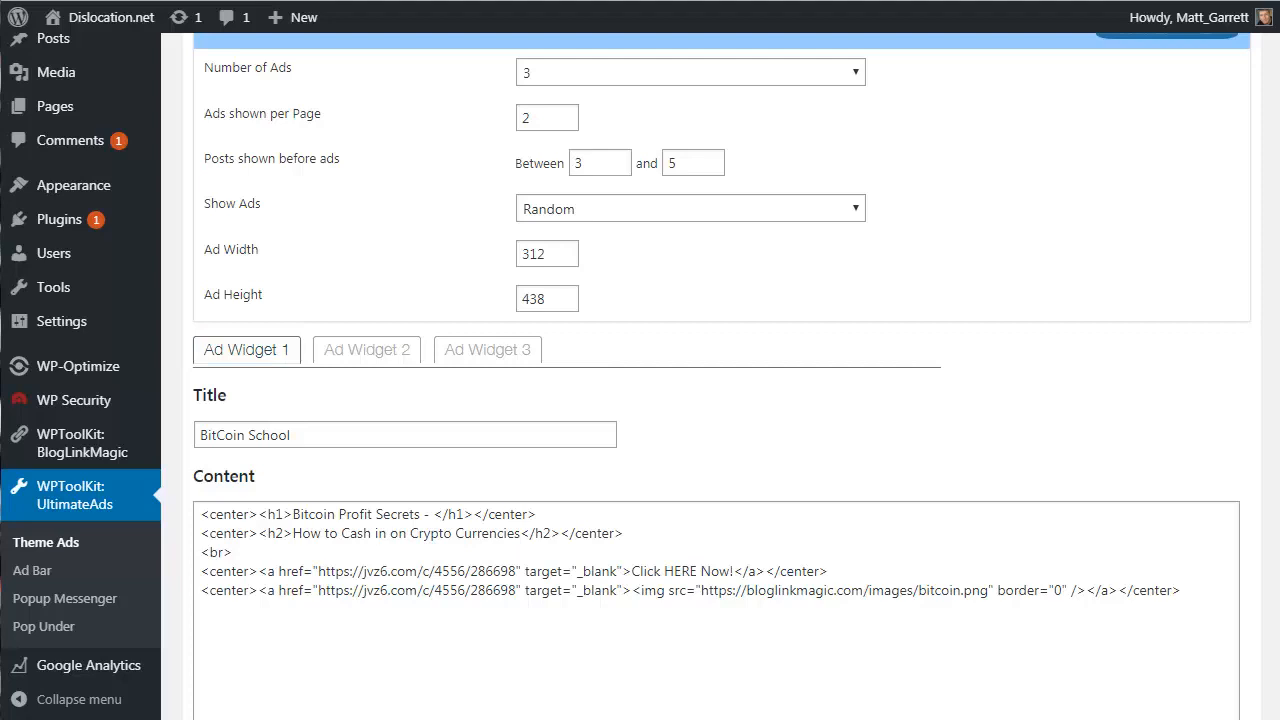
Step: Review the advanced settings for post classes and custom styling, and save the theme ads
scroll(716, 376, down, 1)
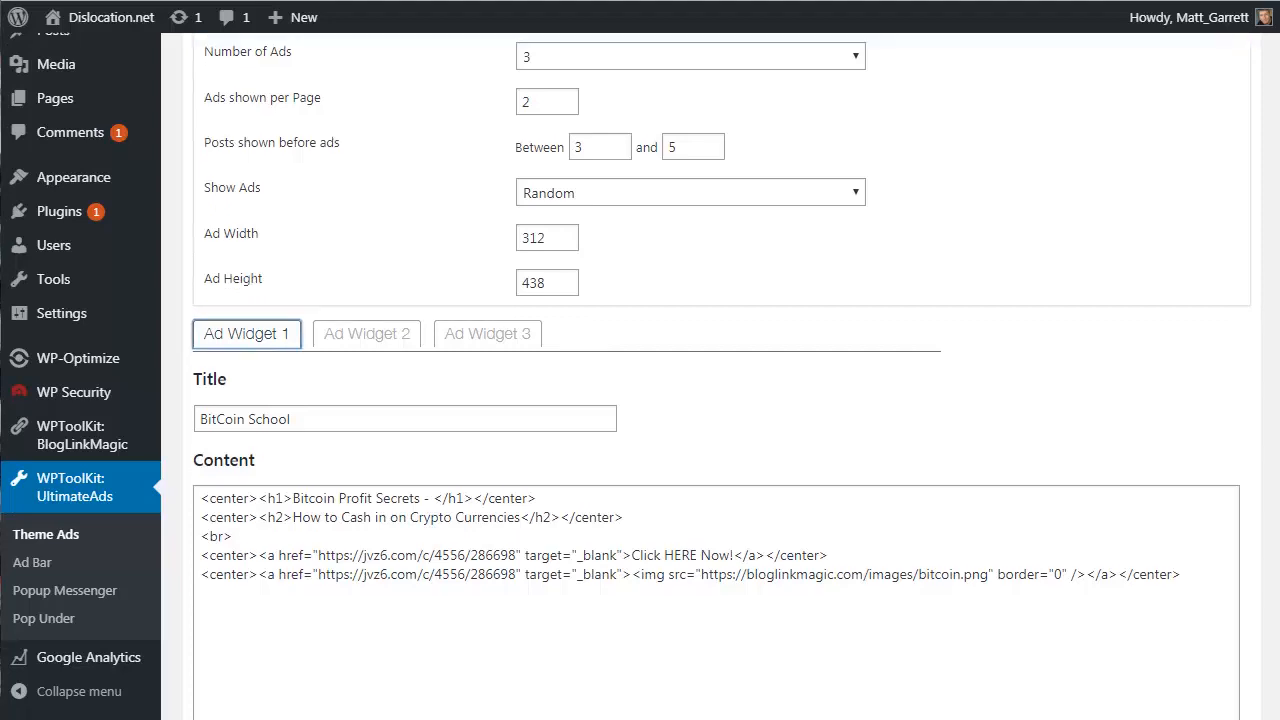
scroll(716, 376, down, 2)
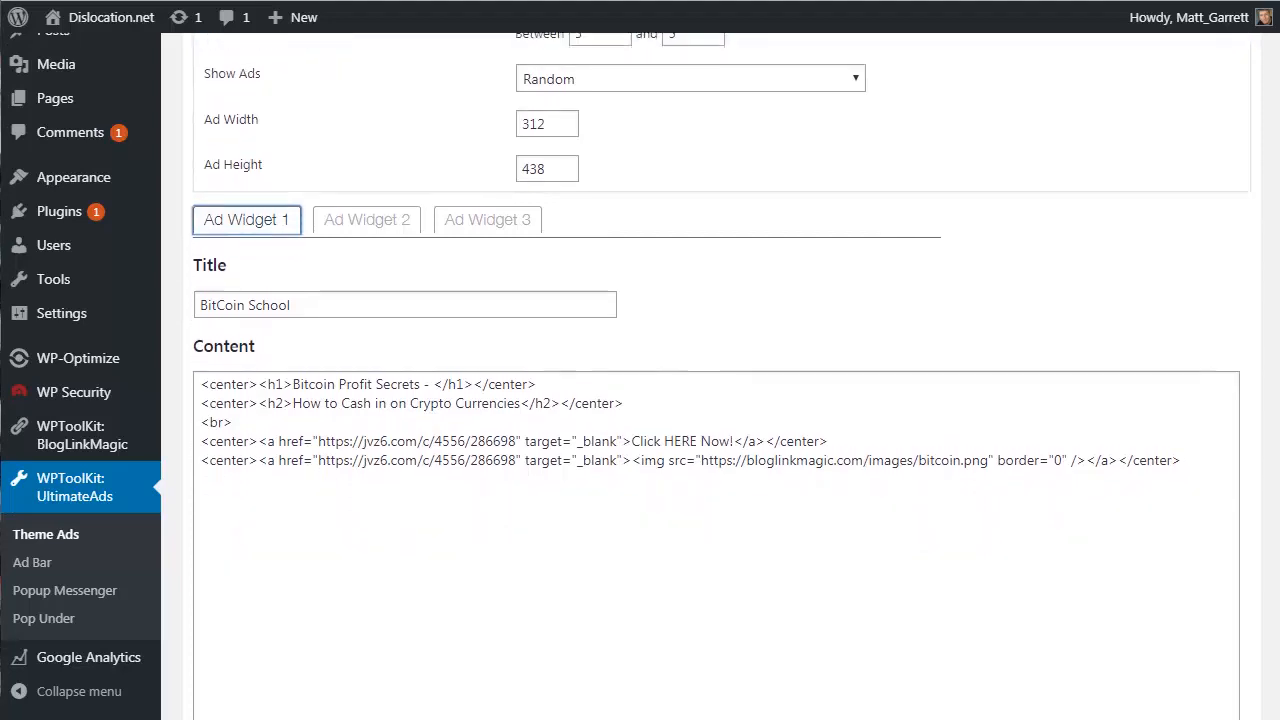
scroll(716, 376, down, 2)
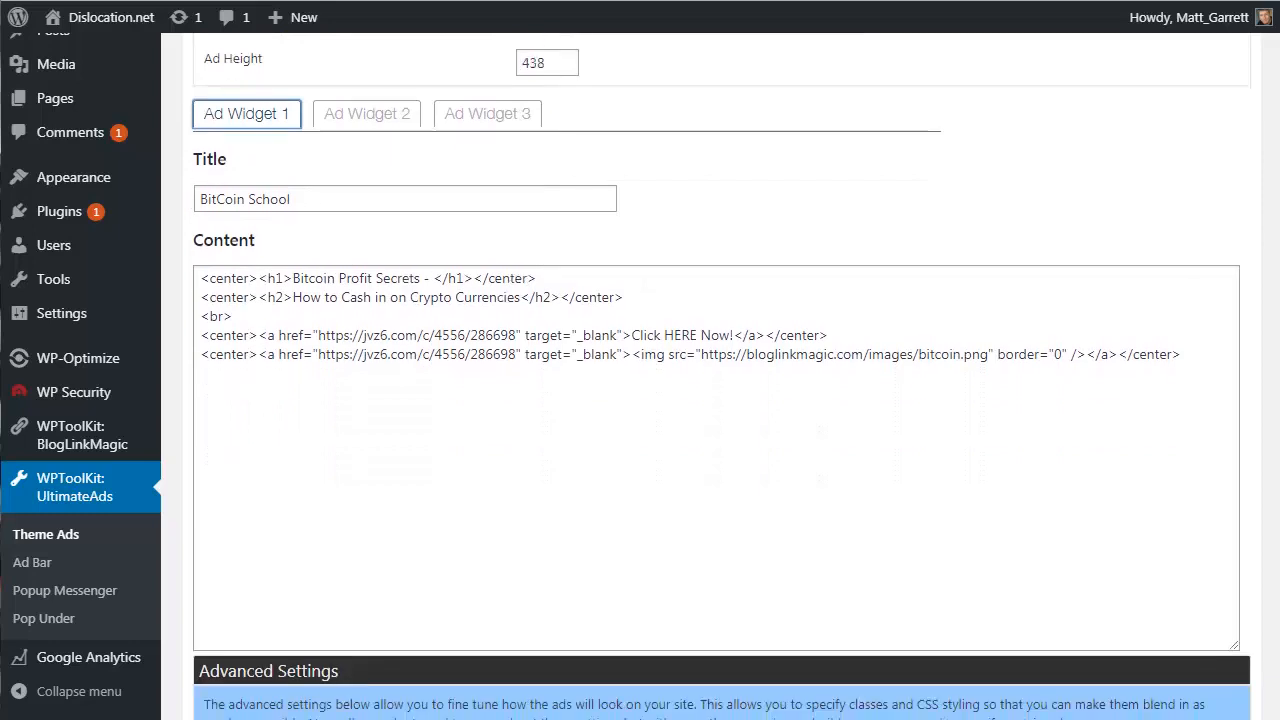
scroll(716, 376, down, 3)
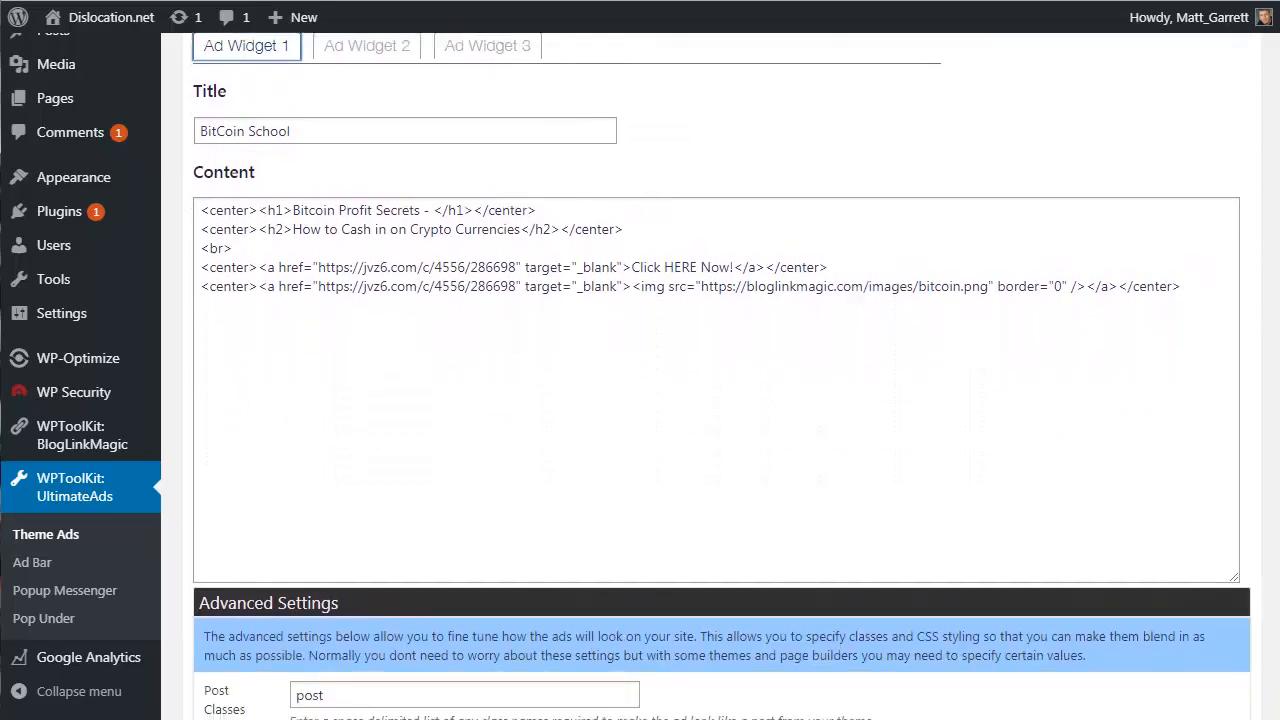
scroll(716, 376, down, 4)
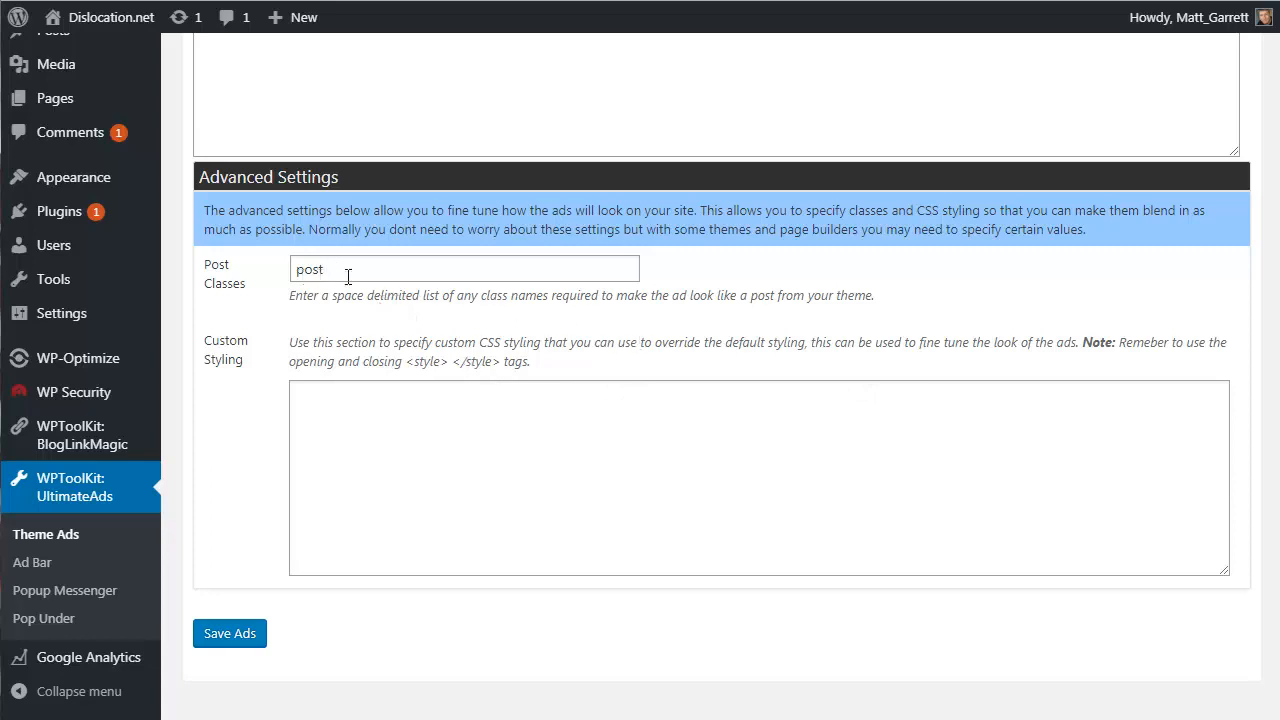
click(247, 640)
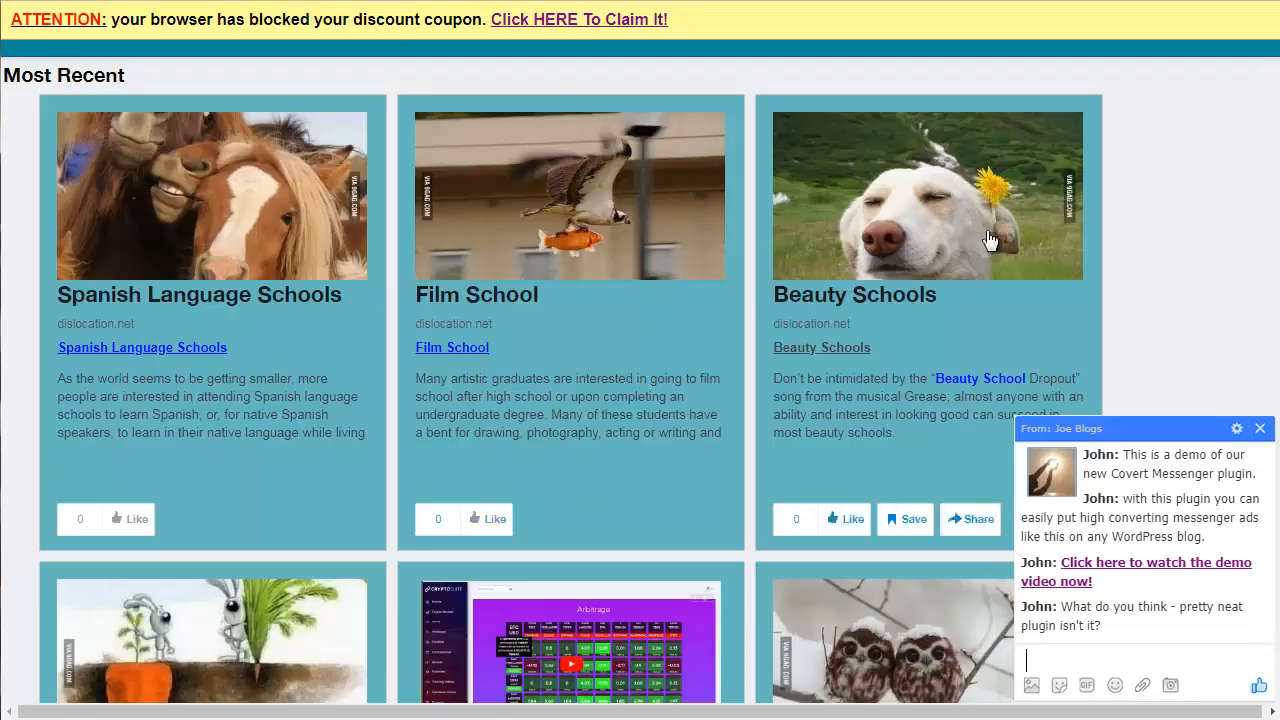
Step: Examine the live blog's post grid for the theme ads interspersed between the posts
scroll(598, 380, down, 2)
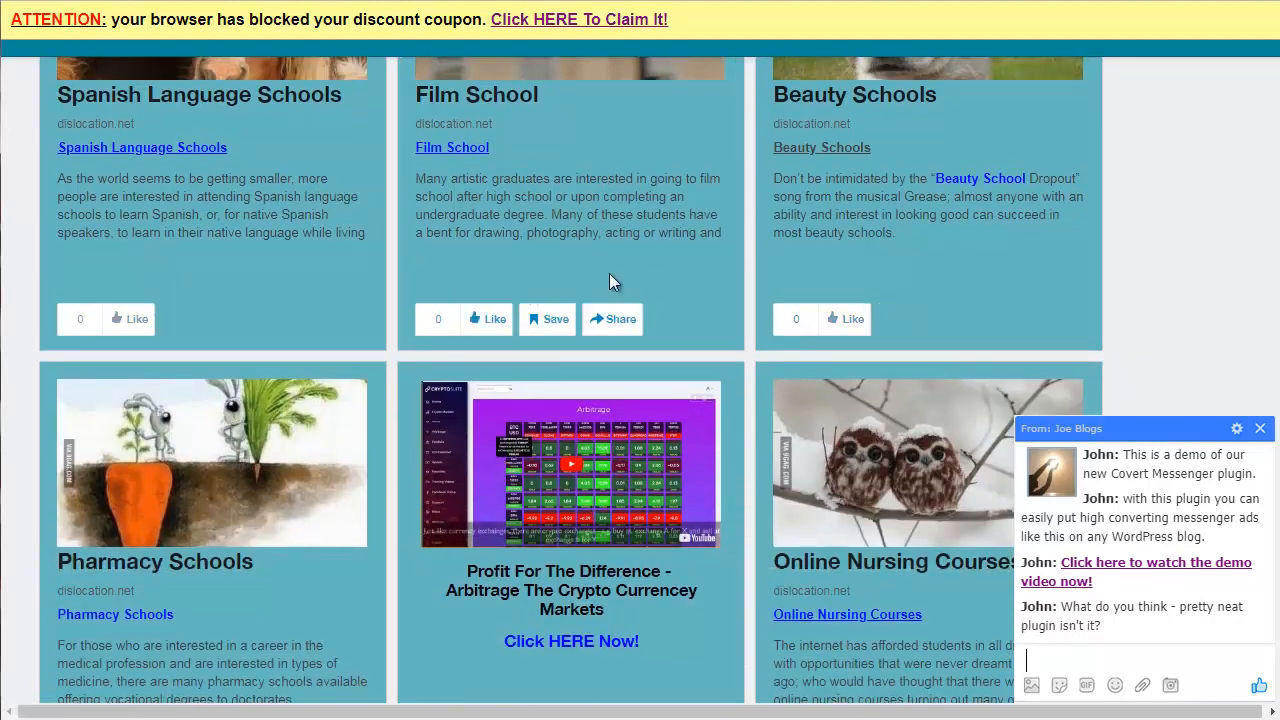
scroll(600, 278, down, 1)
scroll(598, 285, down, 6)
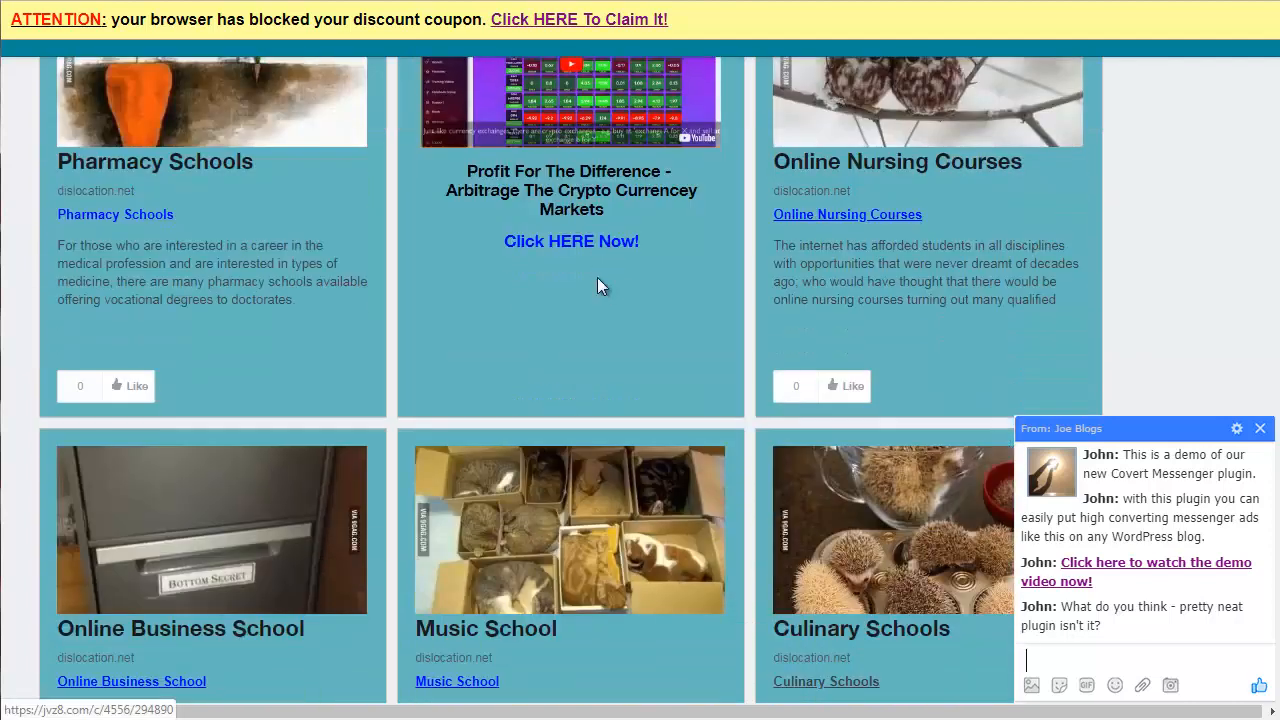
scroll(600, 287, down, 2)
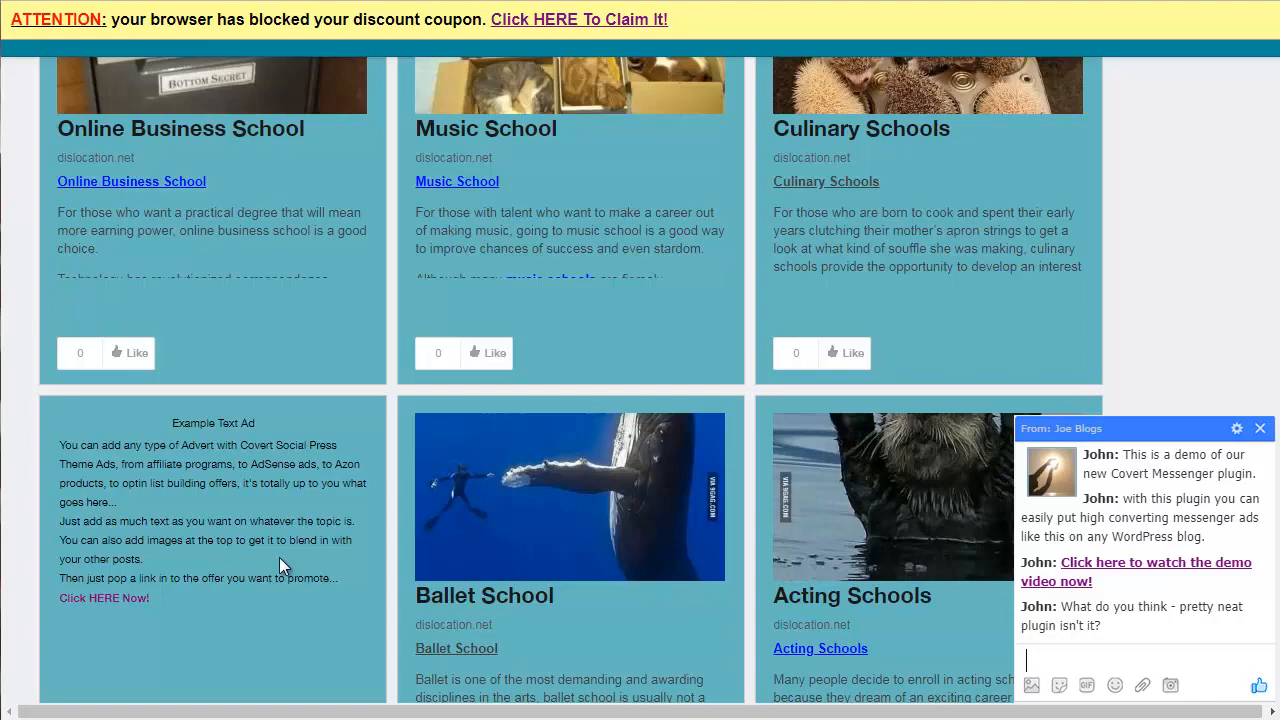
scroll(279, 557, up, 5)
scroll(396, 491, up, 5)
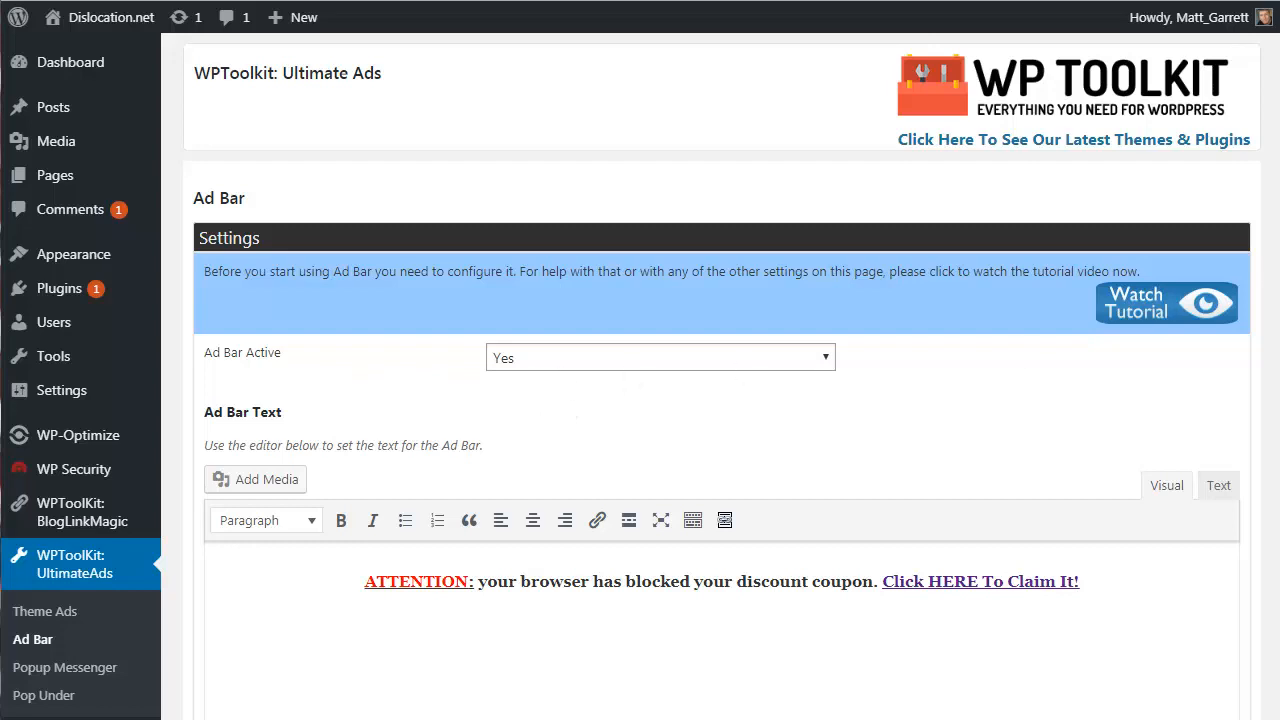
Step: Inspect the ad bar text's HTML source and return to the visual editor
scroll(640, 400, down, 2)
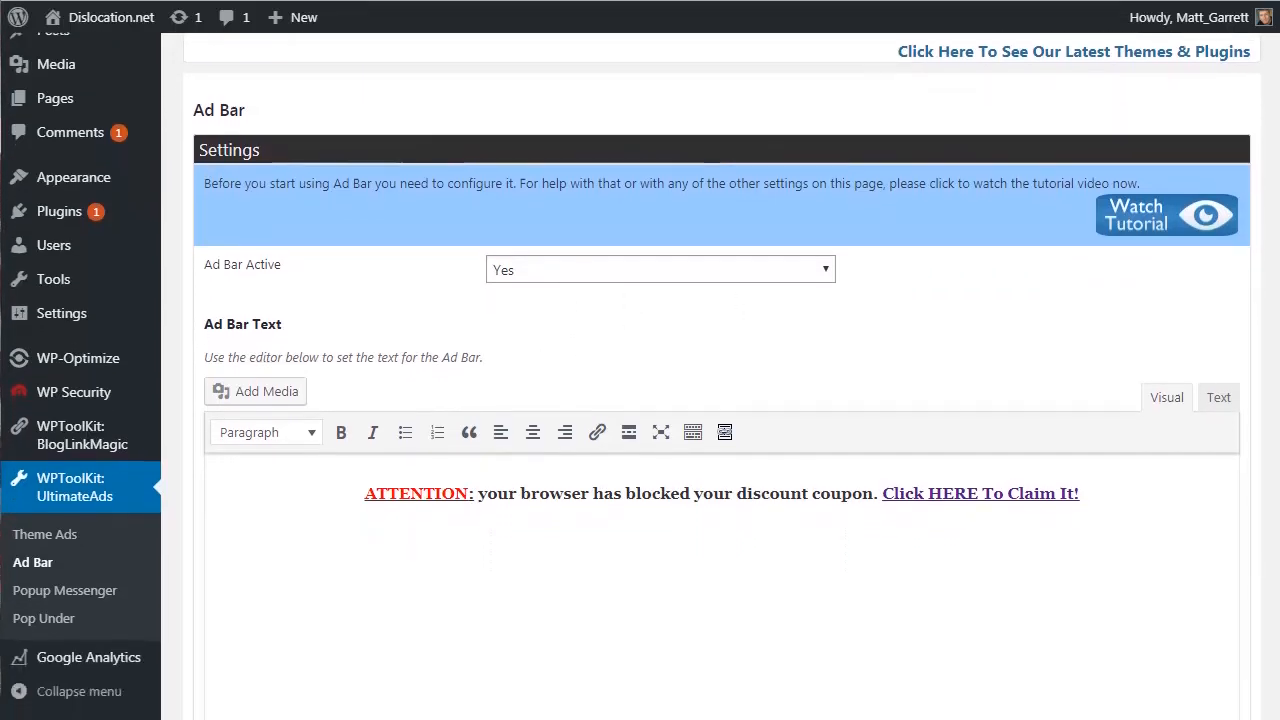
scroll(640, 400, down, 4)
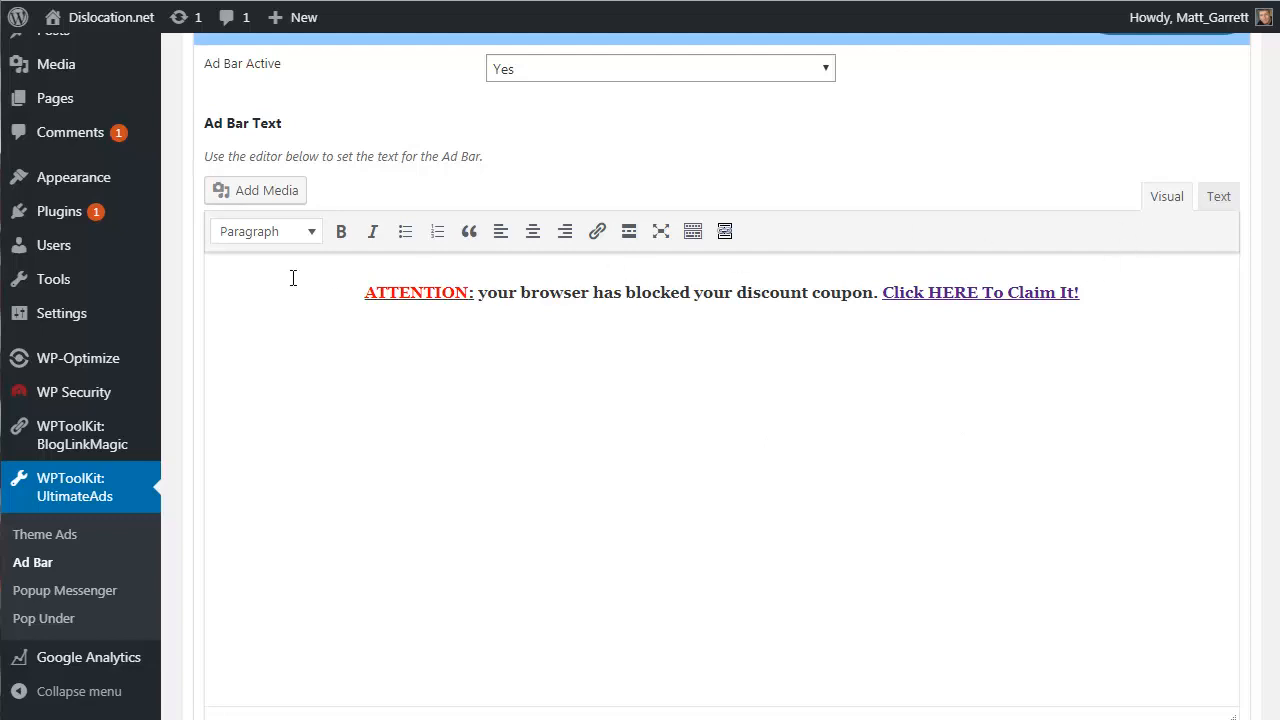
click(1219, 197)
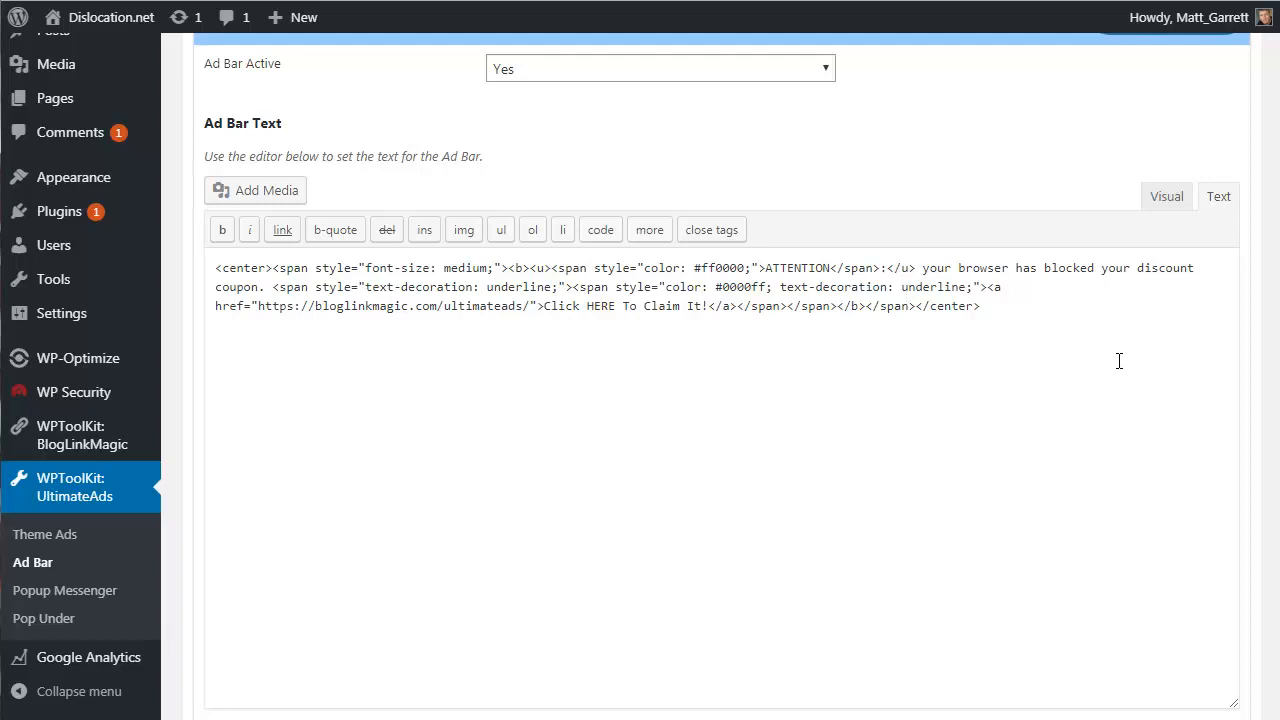
click(1158, 200)
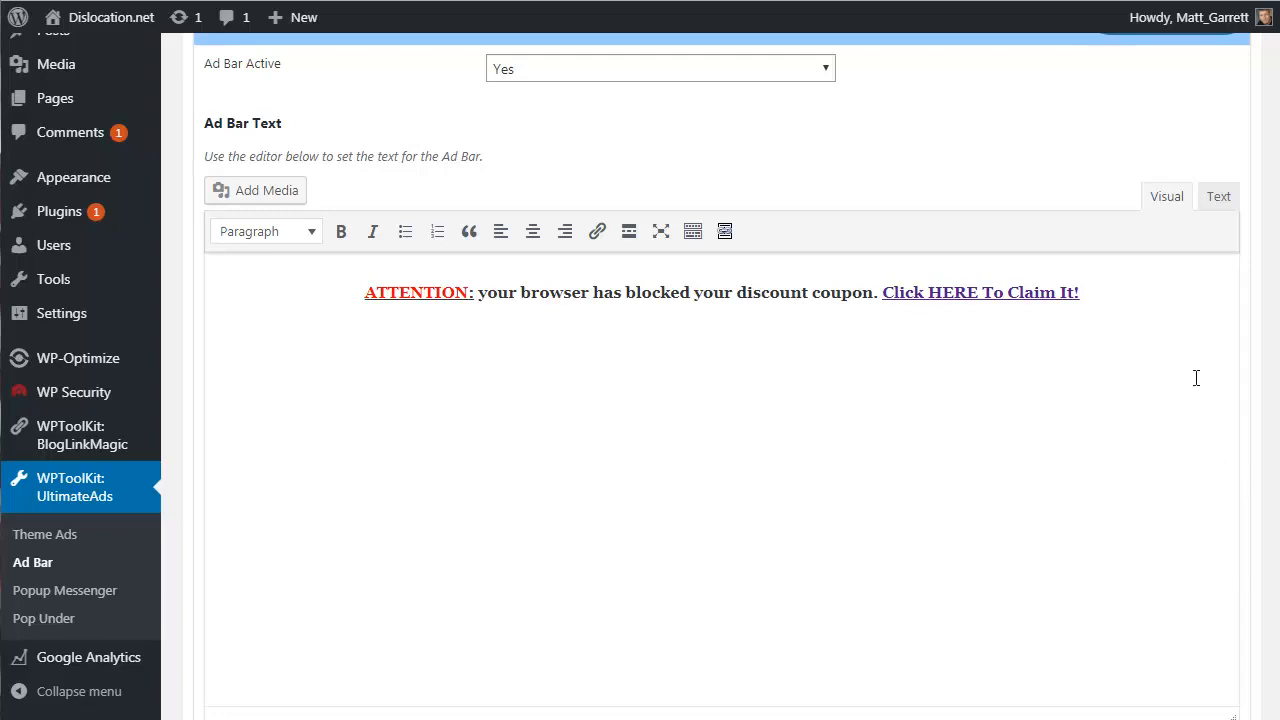
Step: Review the ad bar's background color picker, display delay and close button options
scroll(722, 376, down, 5)
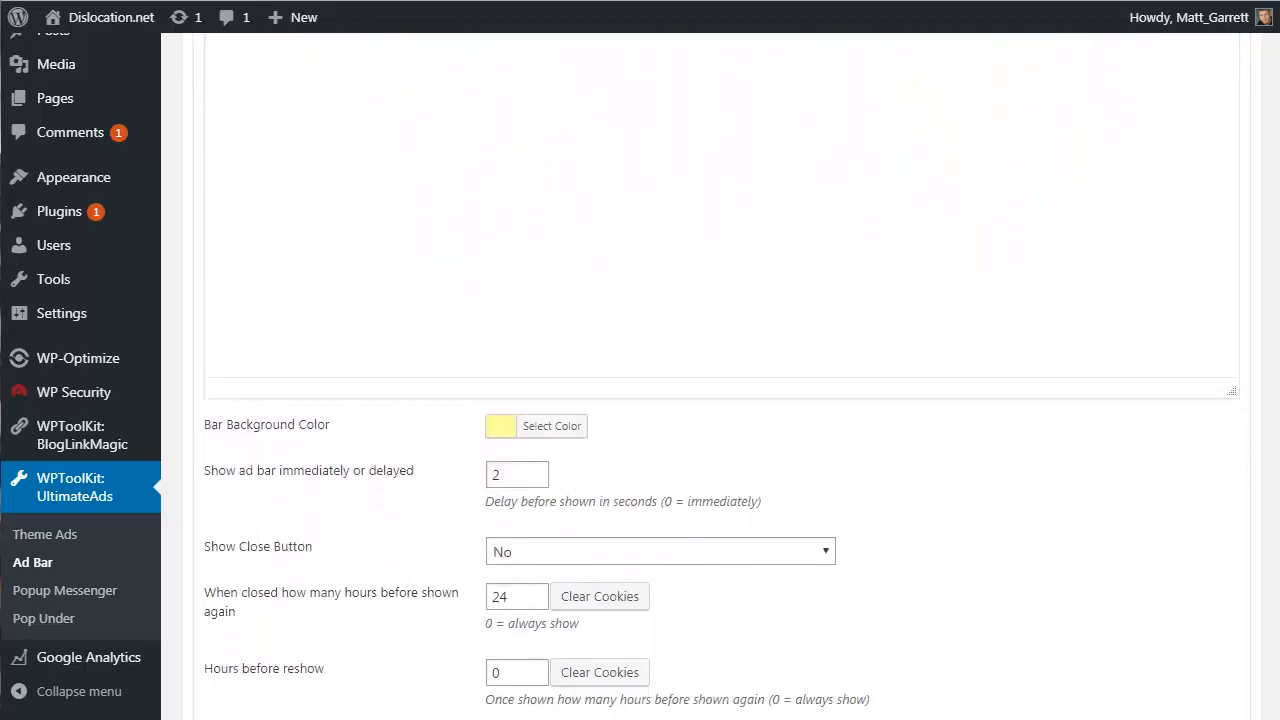
scroll(722, 376, down, 6)
scroll(722, 376, down, 1)
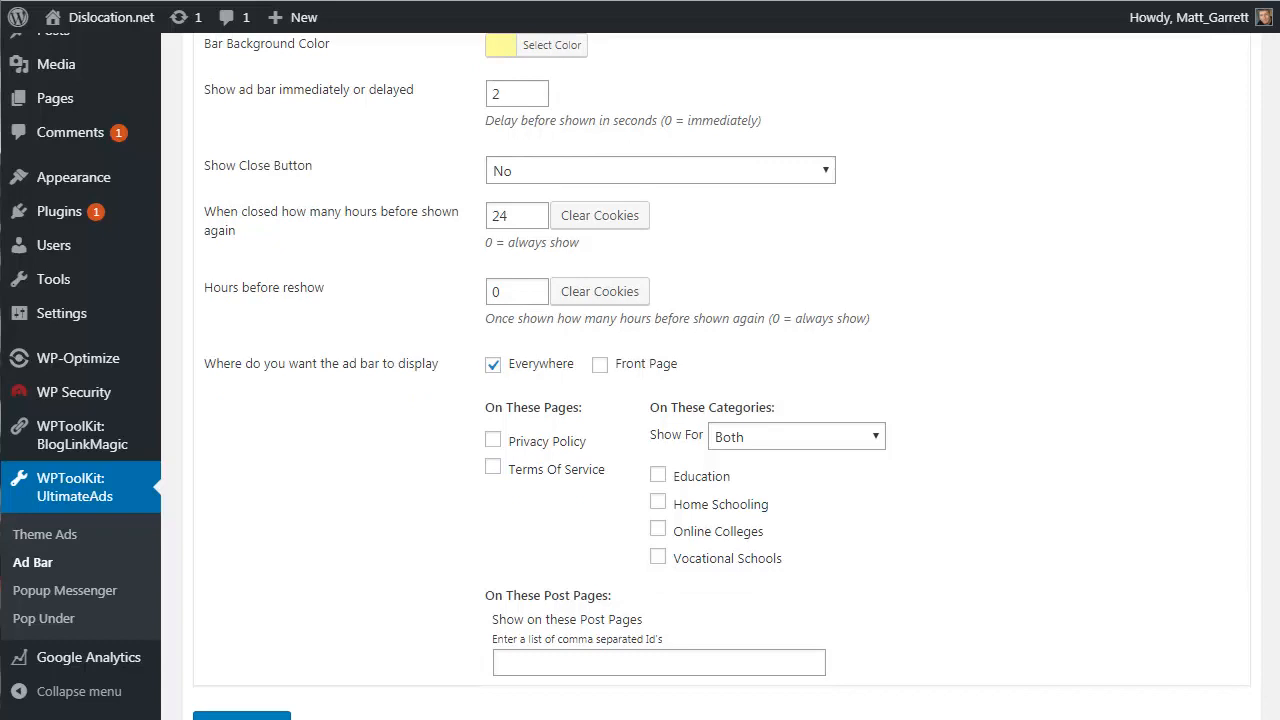
scroll(640, 376, up, 1)
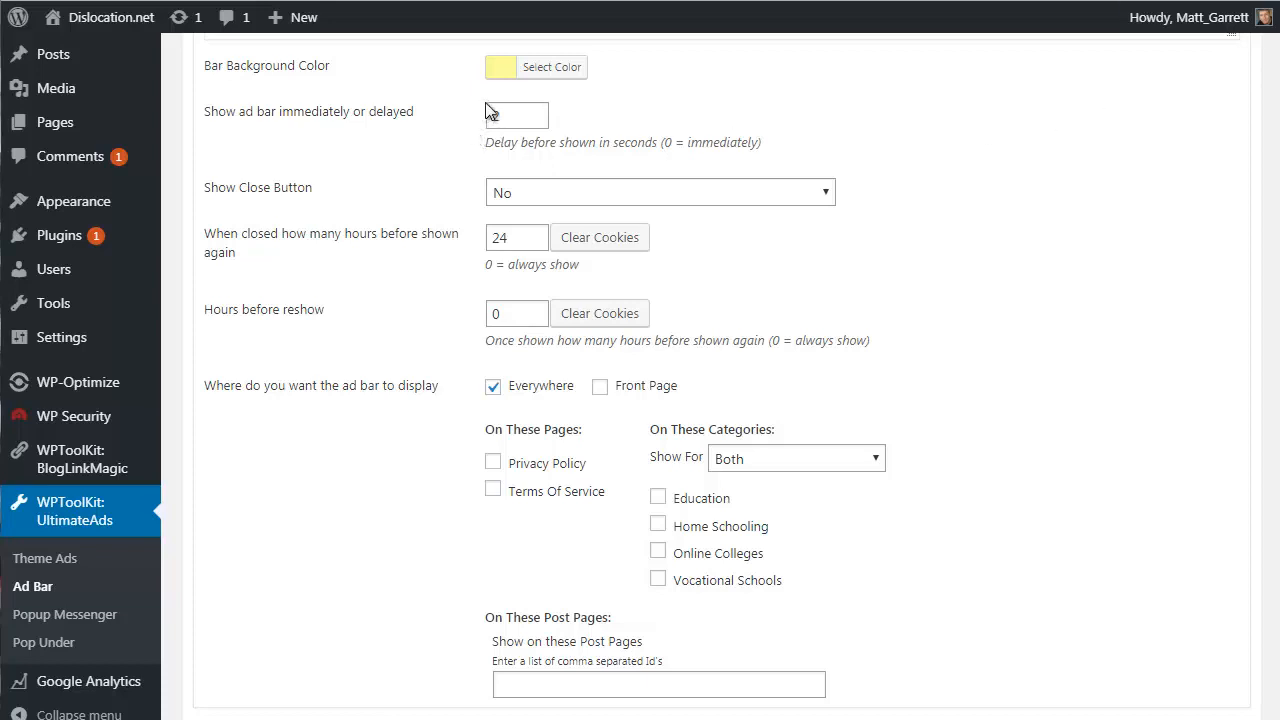
click(549, 72)
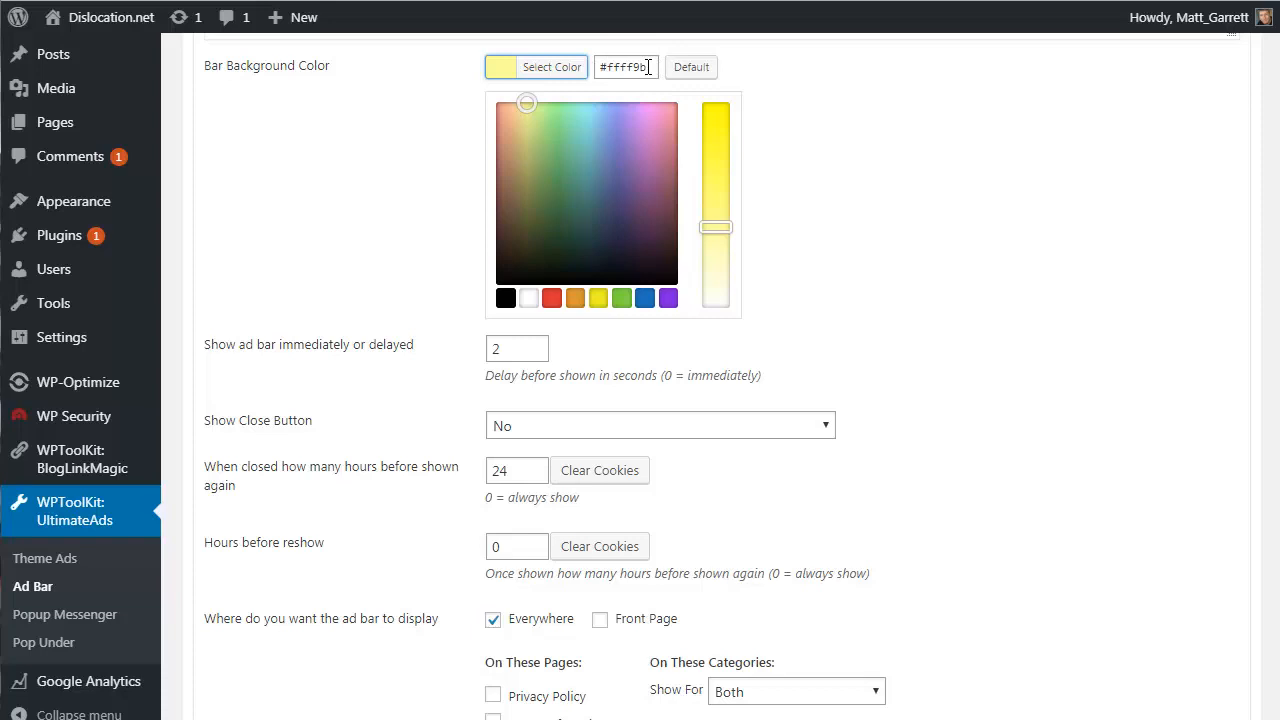
click(556, 70)
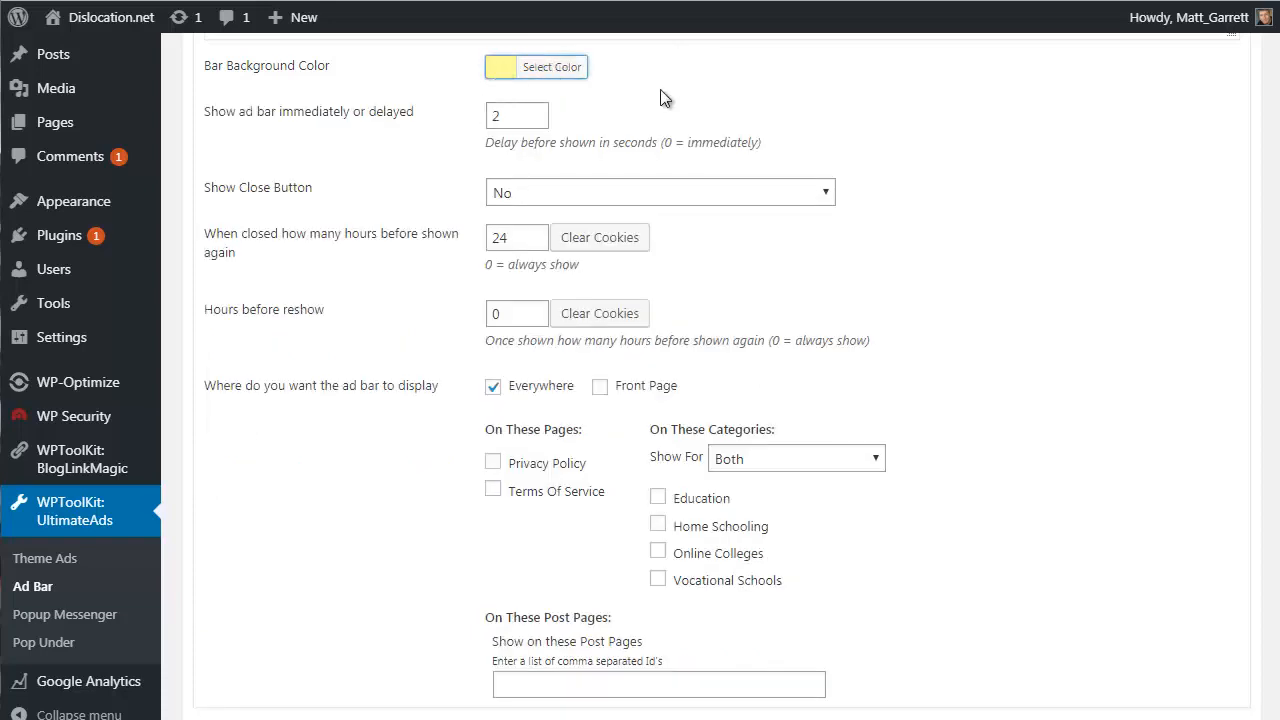
click(410, 137)
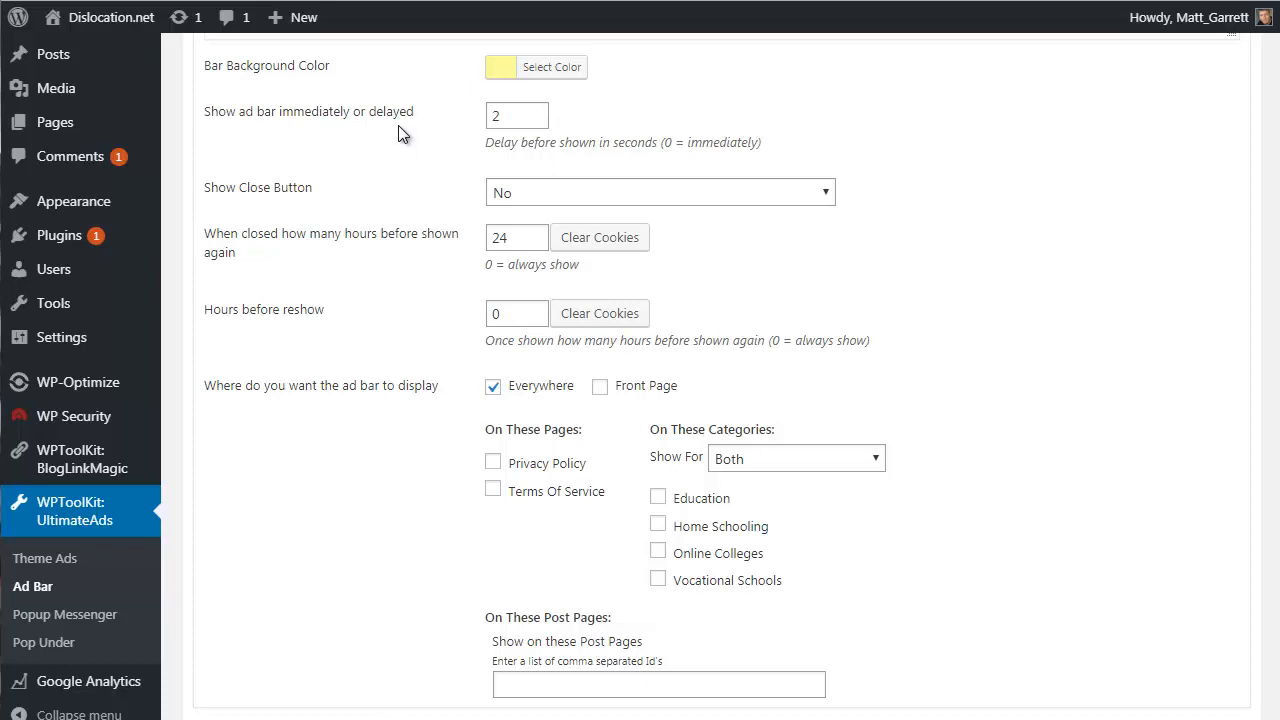
click(821, 200)
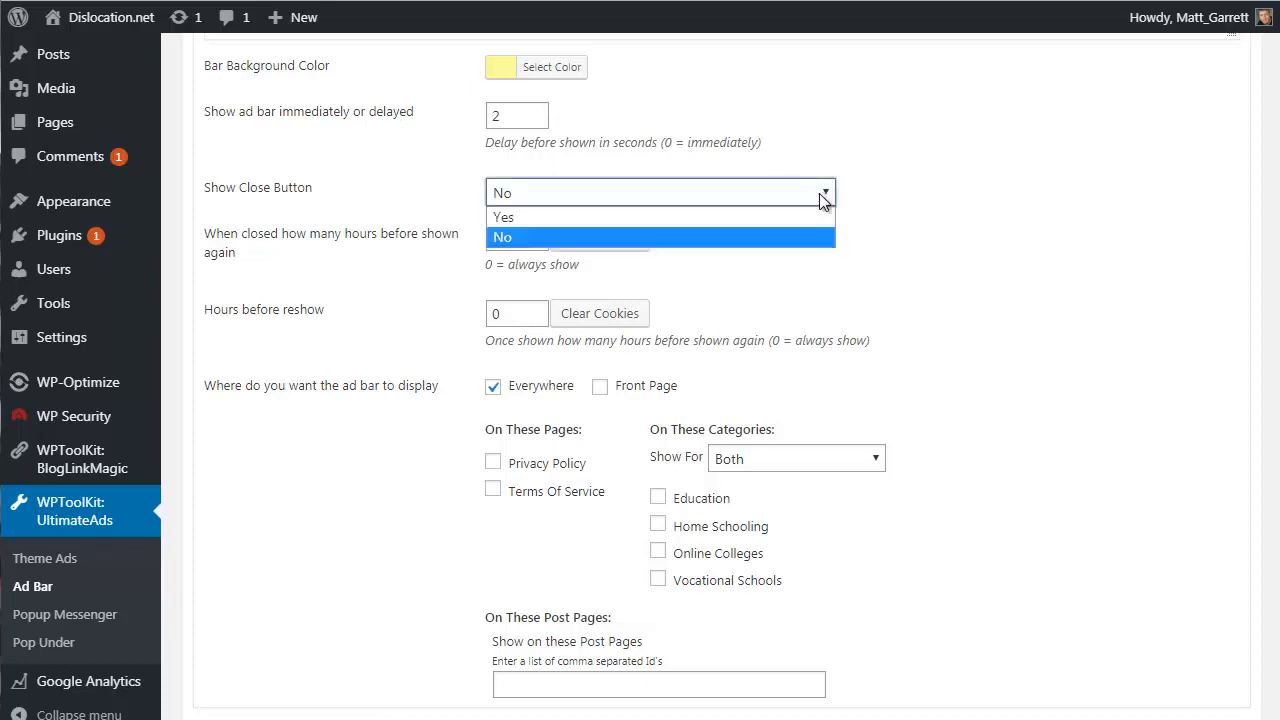
click(778, 242)
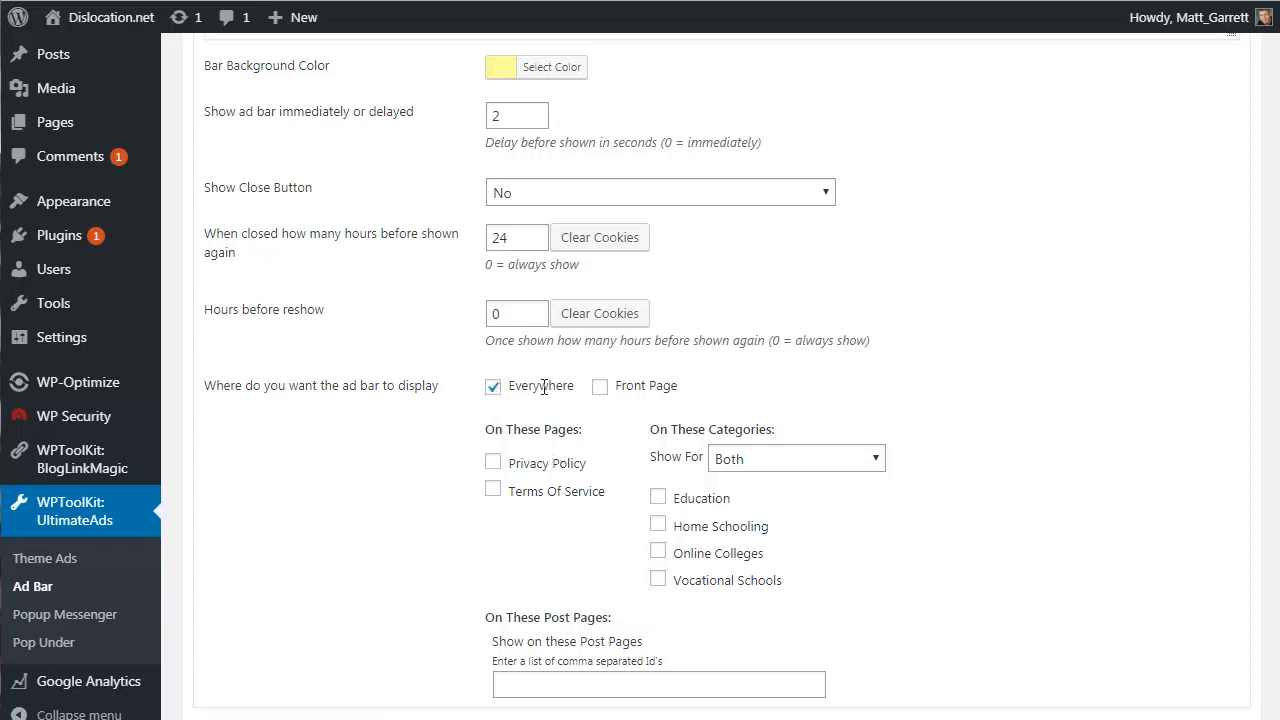
Step: Enable the ad bar for the front page alongside Everywhere, check the category display options, and save the ad bar settings
click(600, 388)
click(494, 388)
click(874, 459)
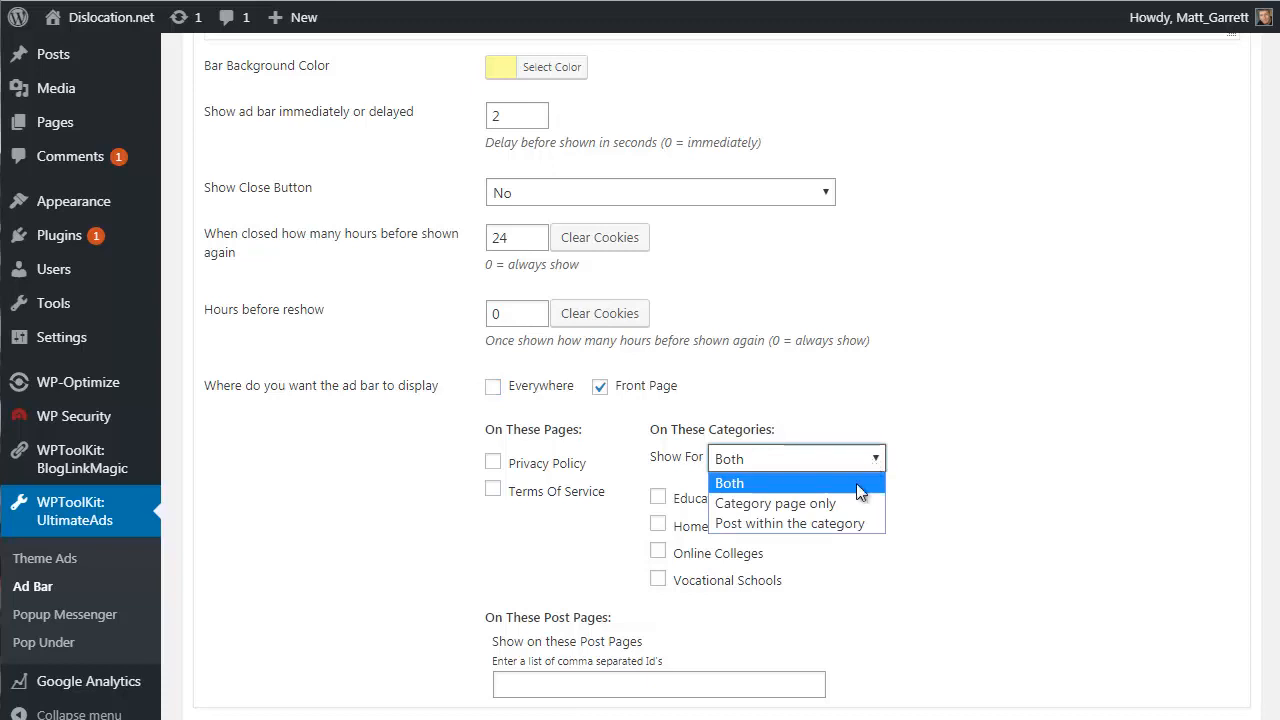
click(1042, 388)
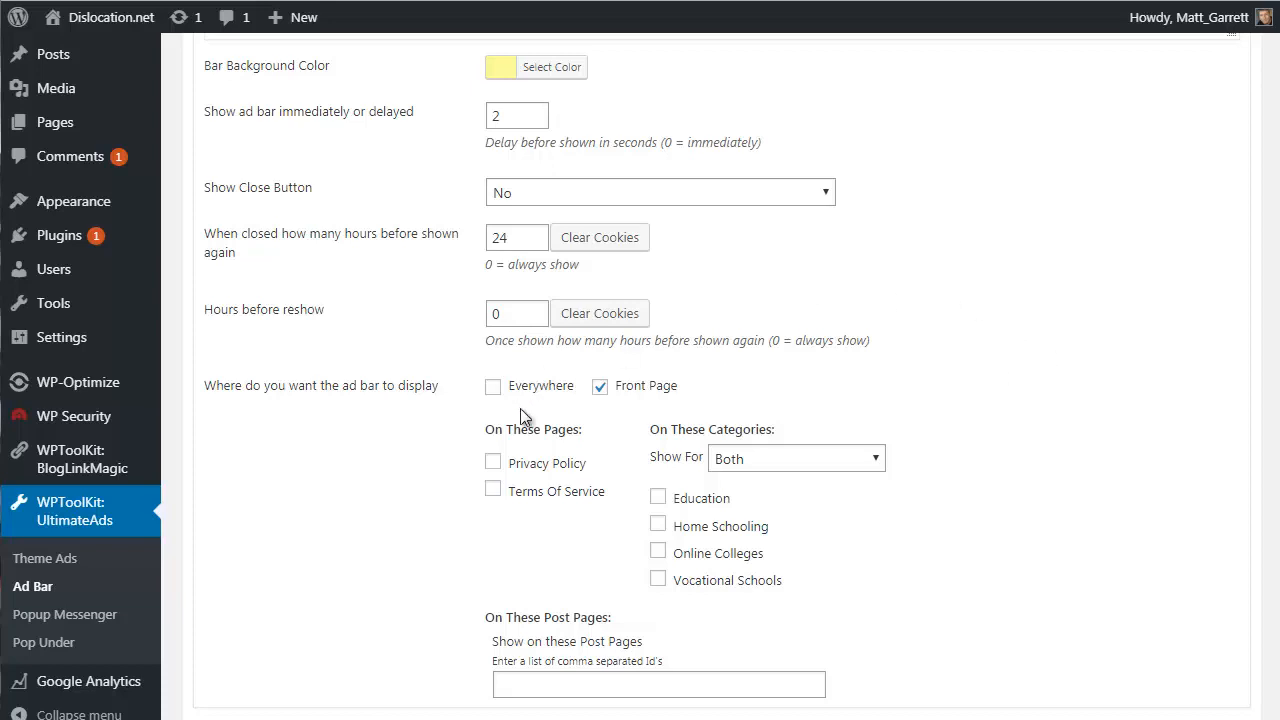
click(493, 388)
scroll(403, 463, down, 3)
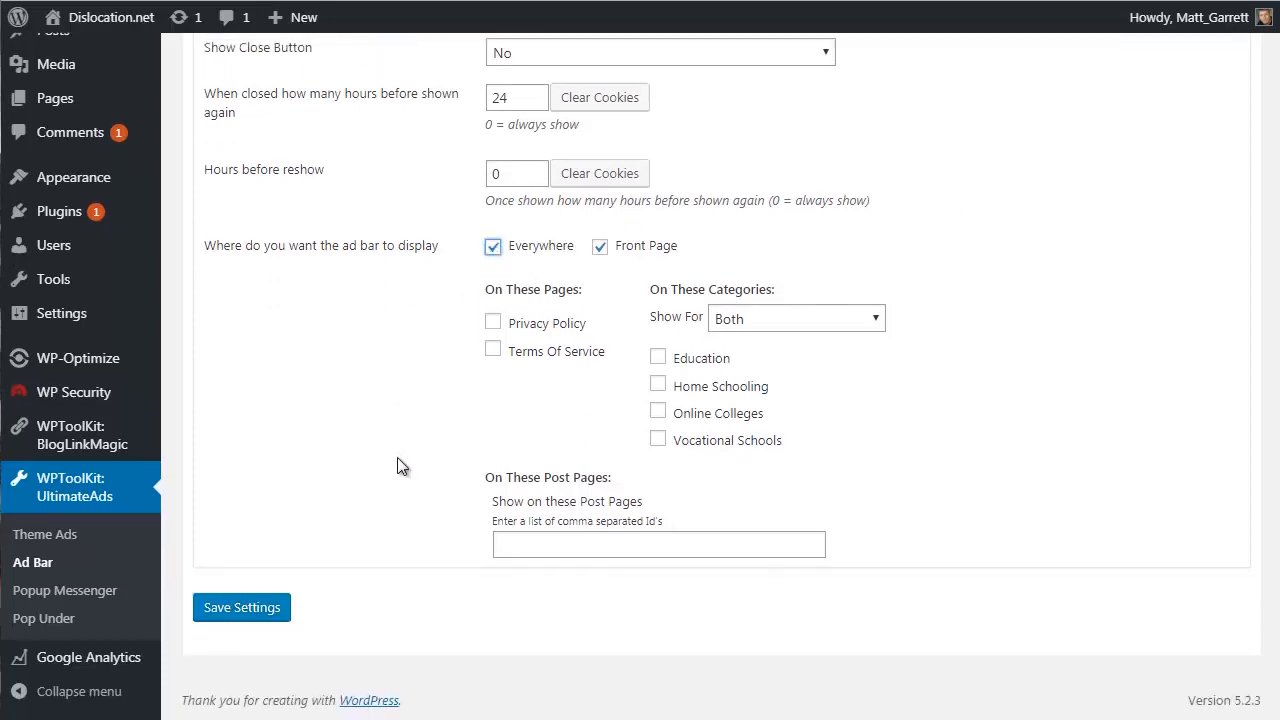
click(230, 618)
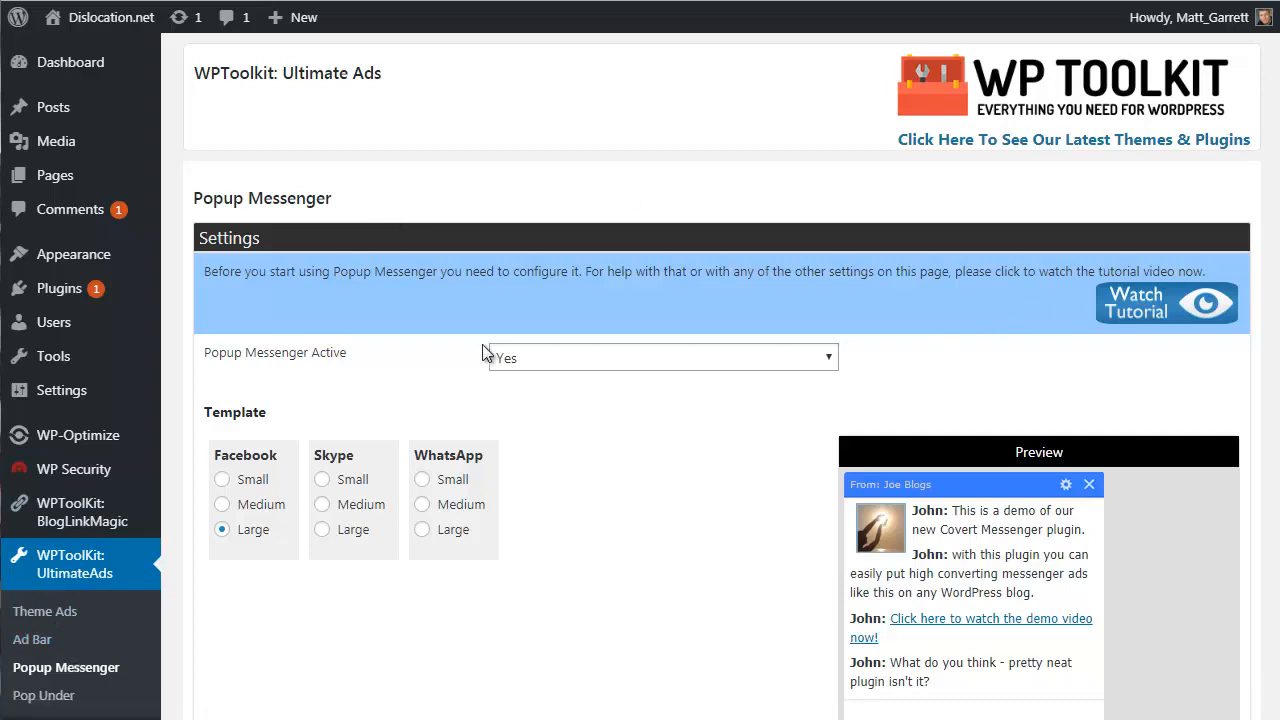
Step: Check the Popup Messenger activation options and preview the Facebook, Skype and WhatsApp templates, ending on Facebook Large
click(546, 358)
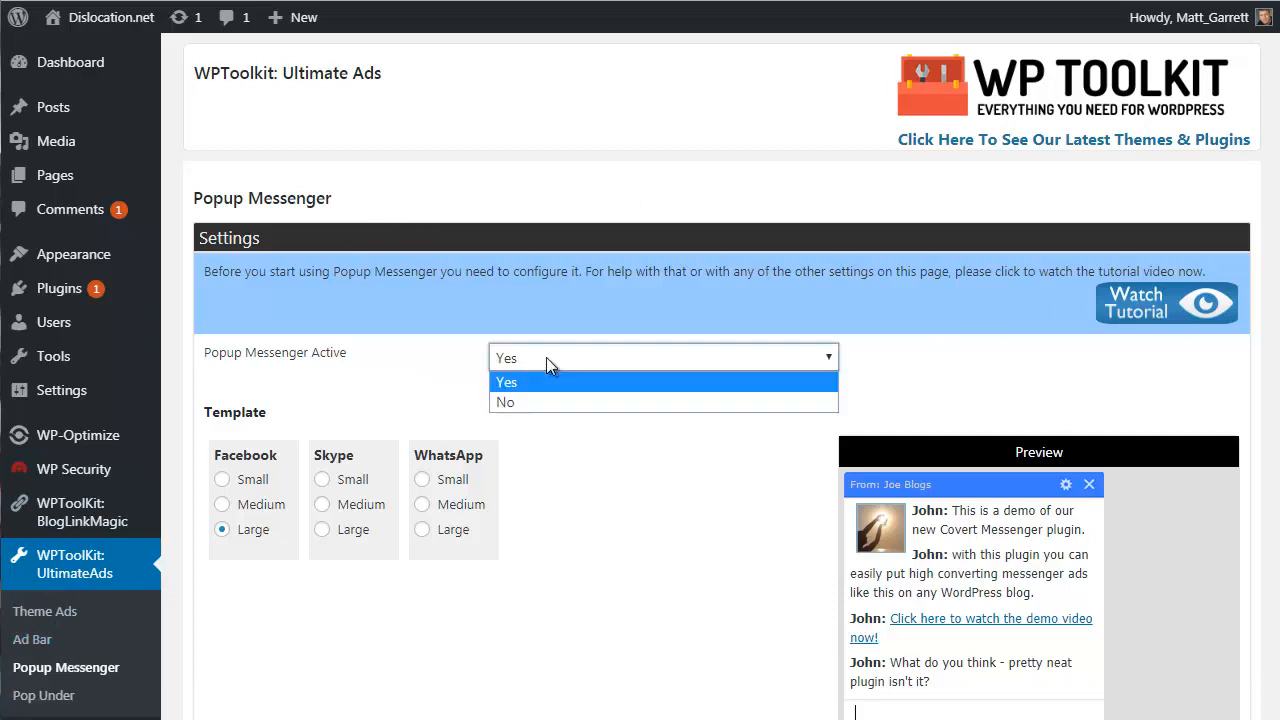
click(440, 382)
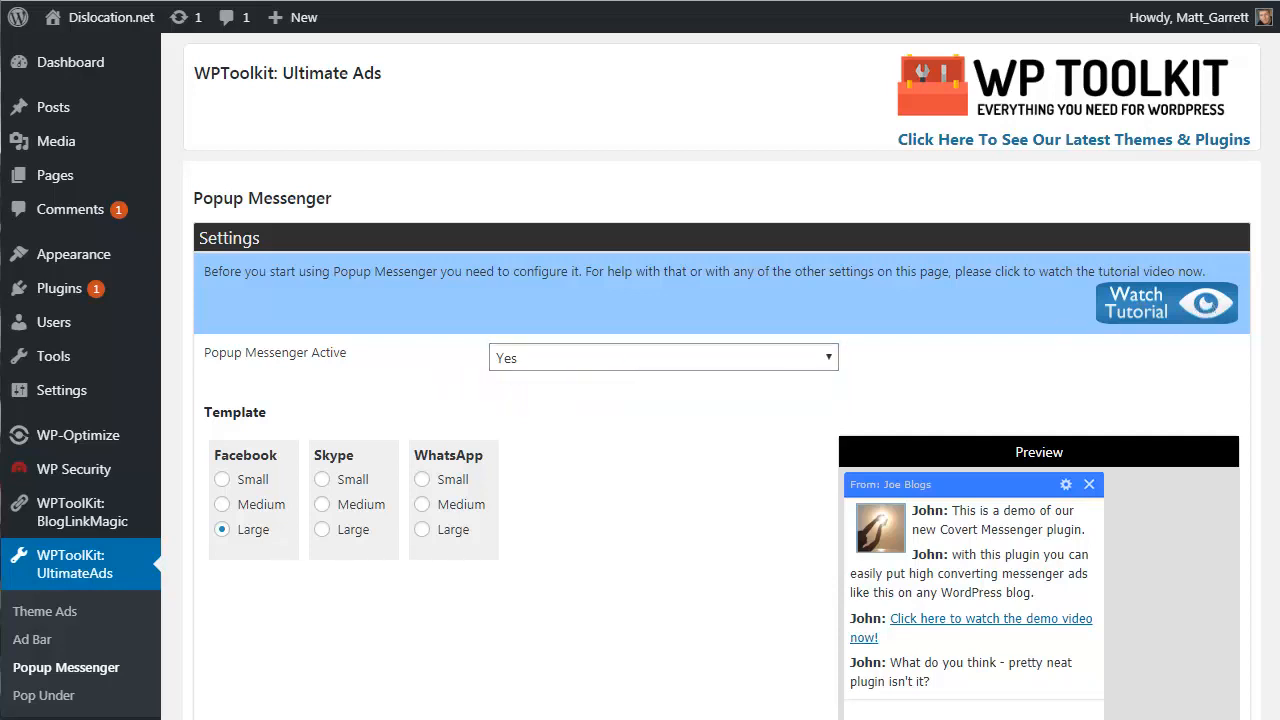
scroll(547, 221, down, 3)
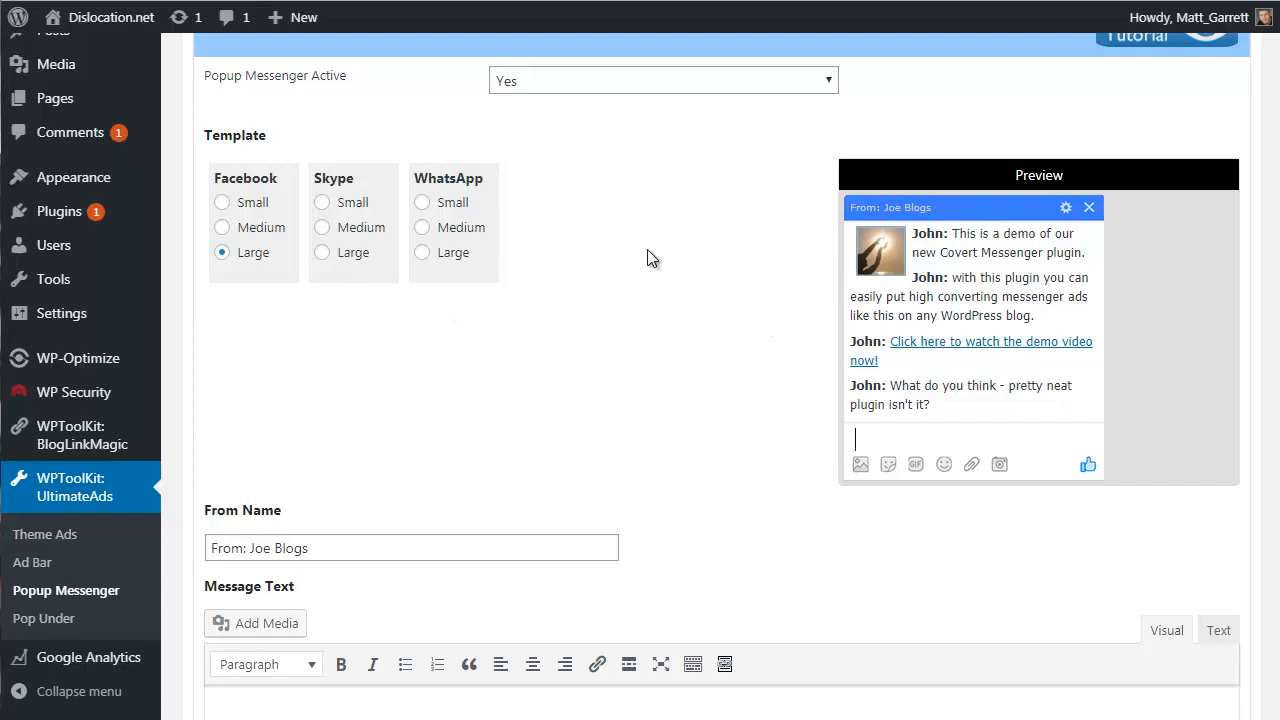
click(222, 227)
click(222, 203)
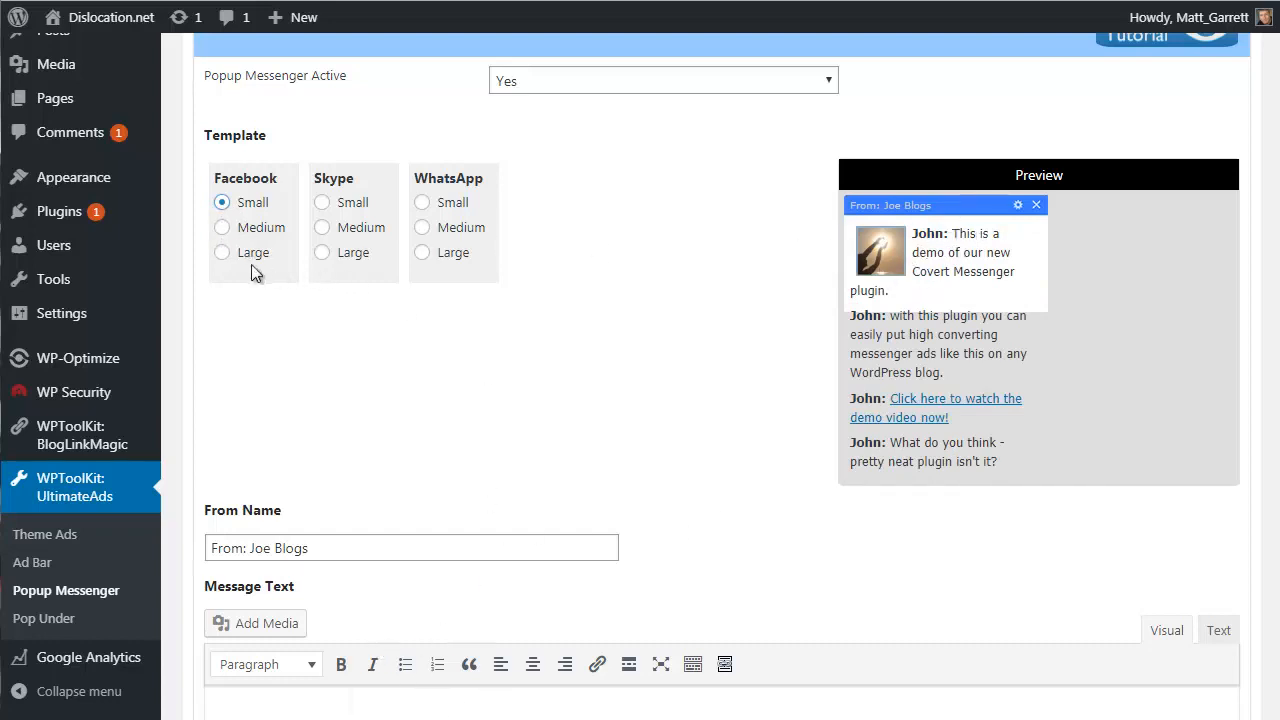
click(222, 254)
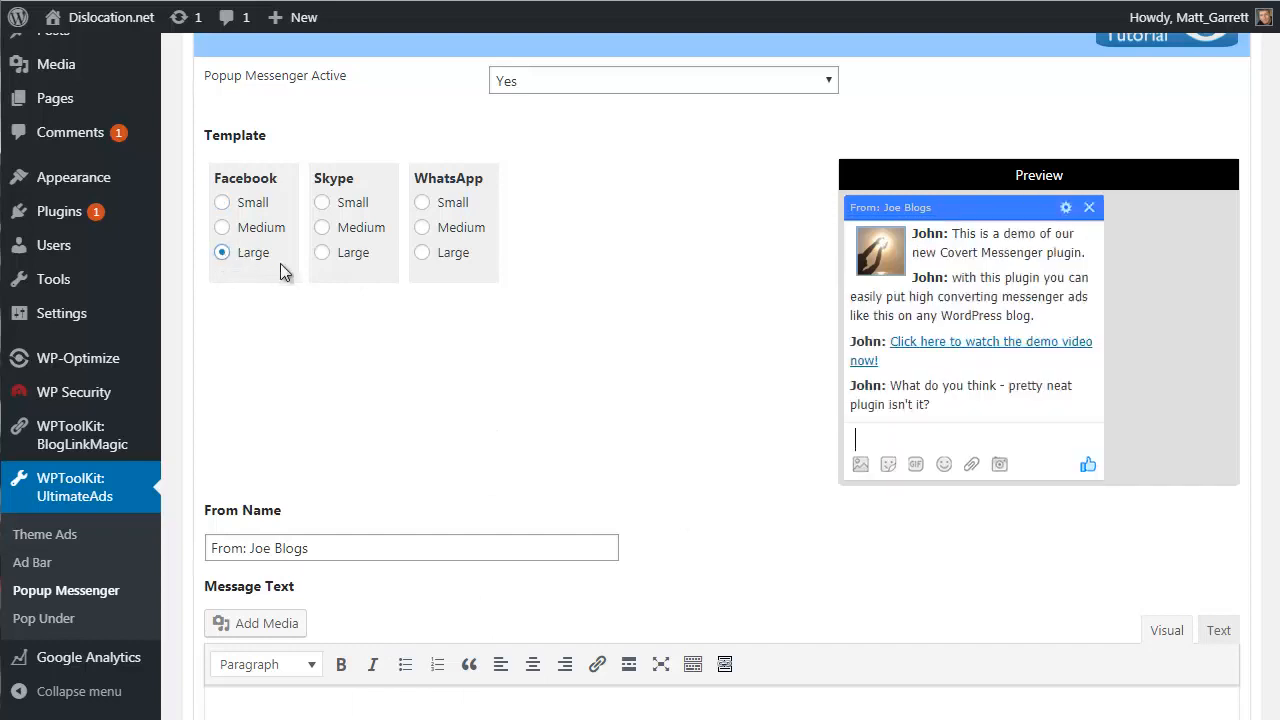
click(324, 254)
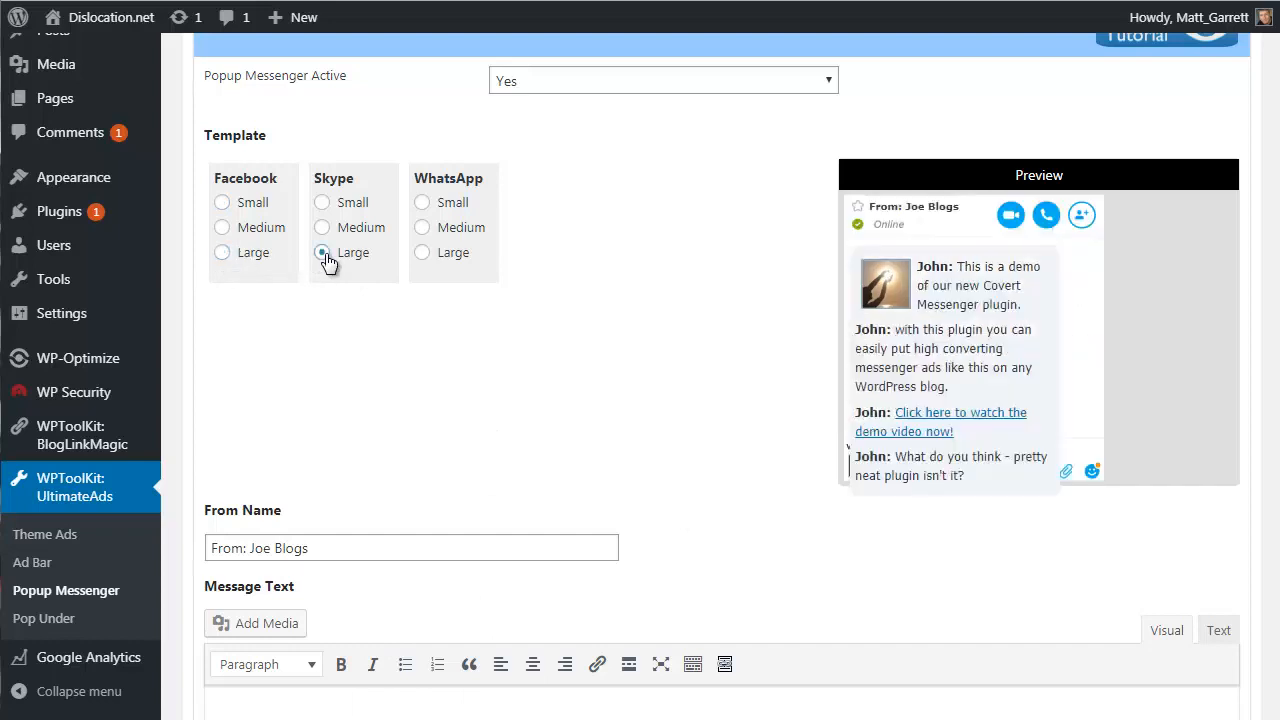
click(424, 256)
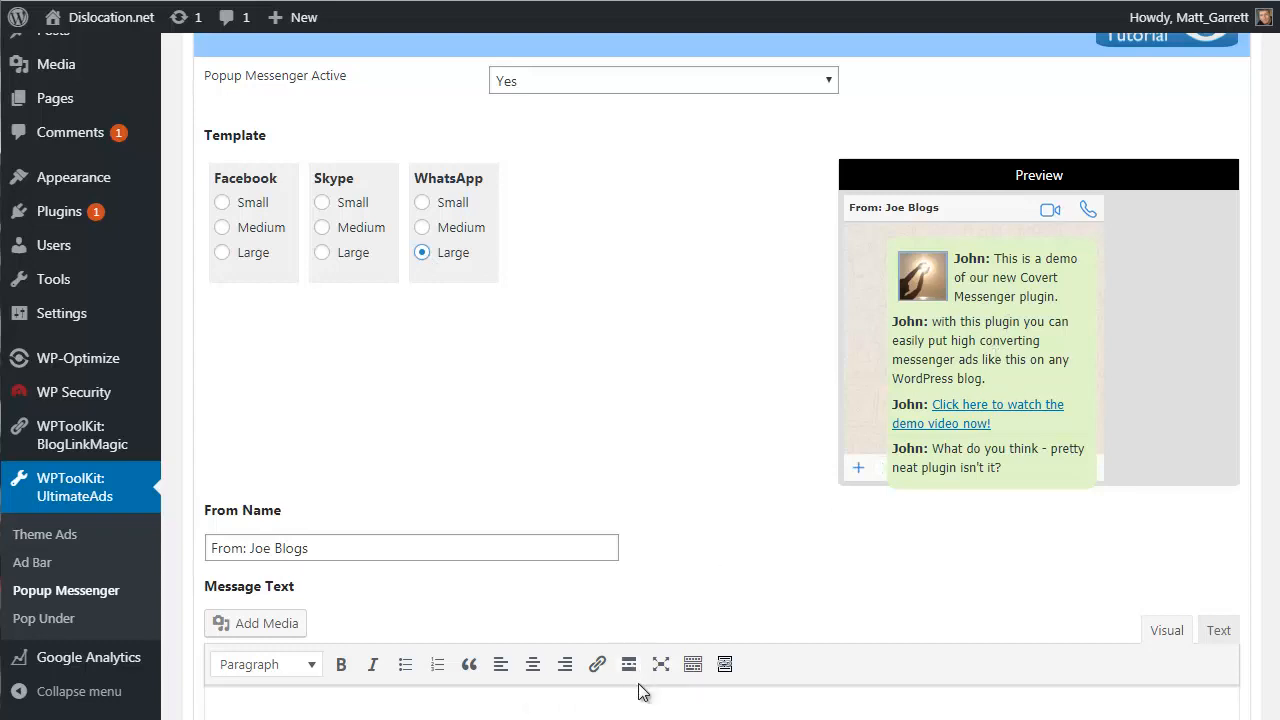
click(224, 253)
Step: Review the popup's From Name and message text, including the message's HTML source, and return to the visual editor
scroll(720, 376, down, 2)
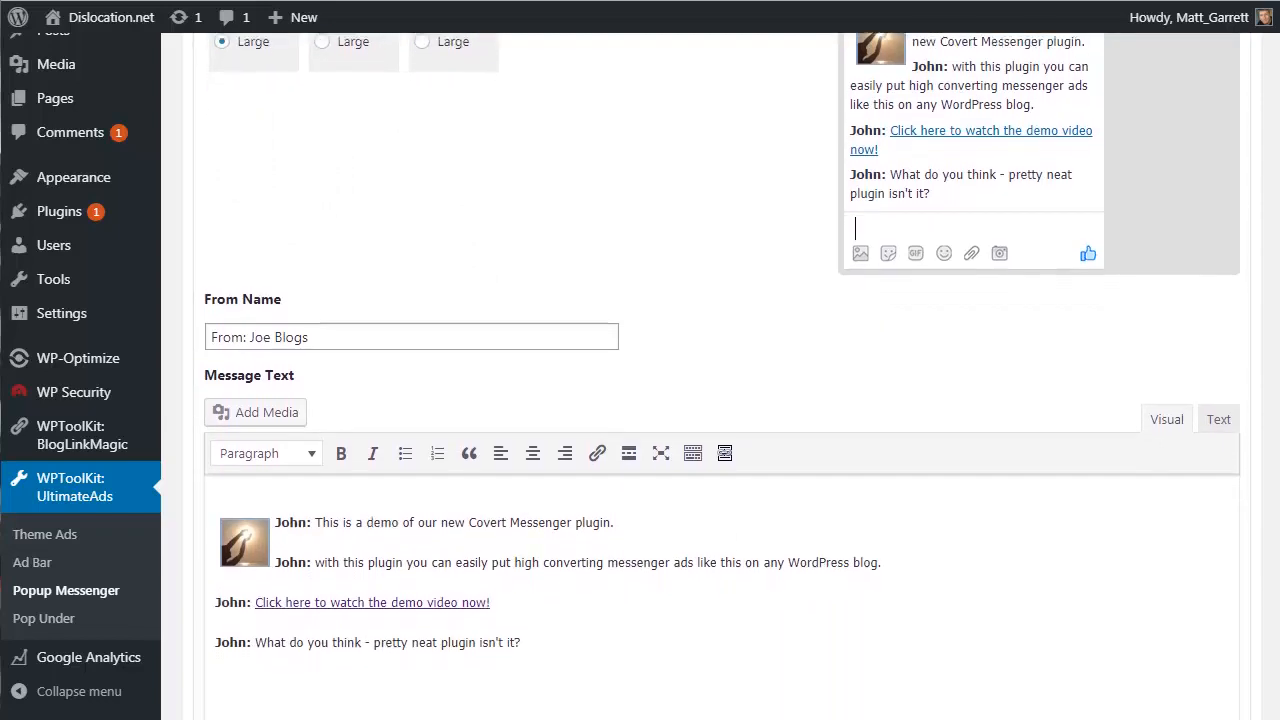
scroll(720, 376, up, 1)
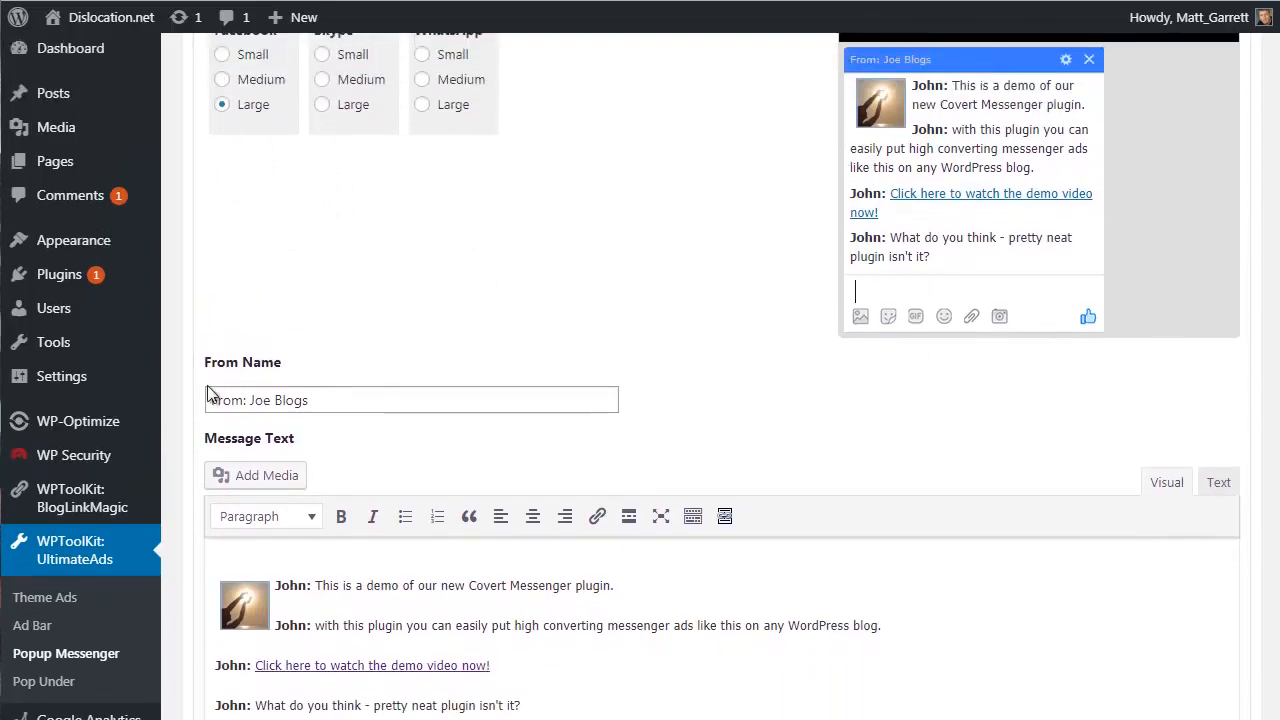
mouse_move(210, 405)
scroll(764, 432, down, 1)
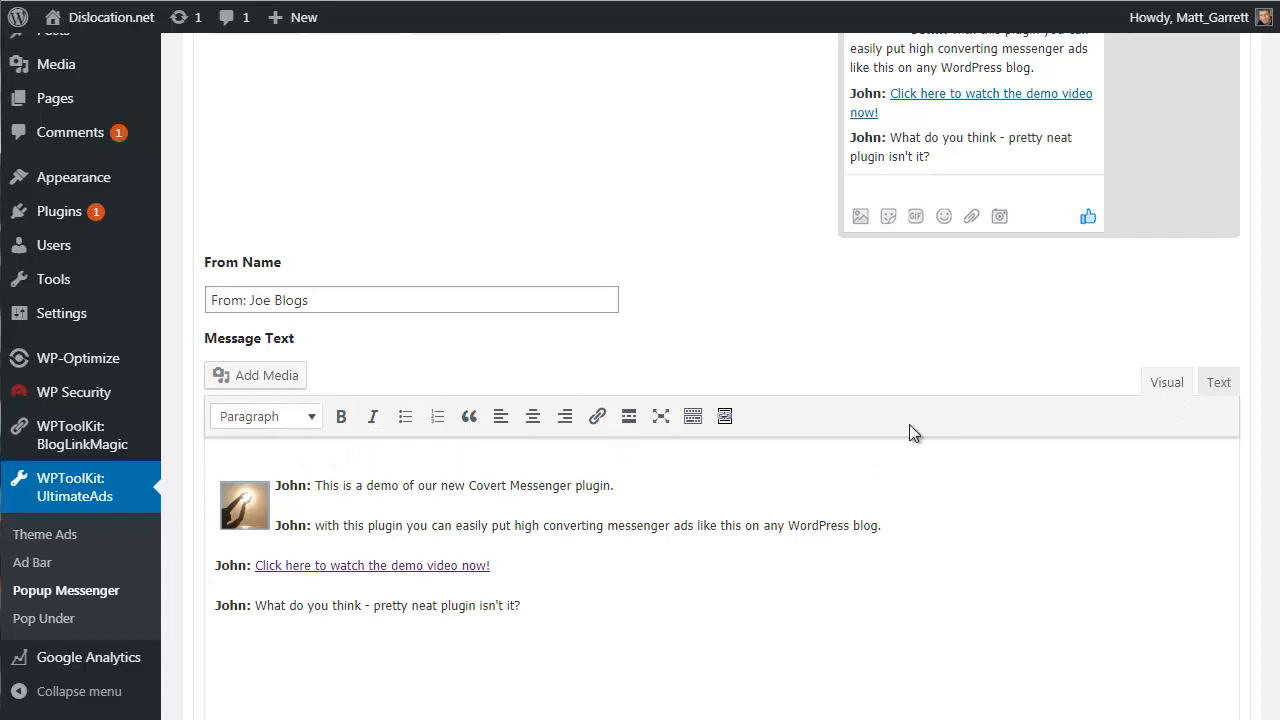
click(1218, 384)
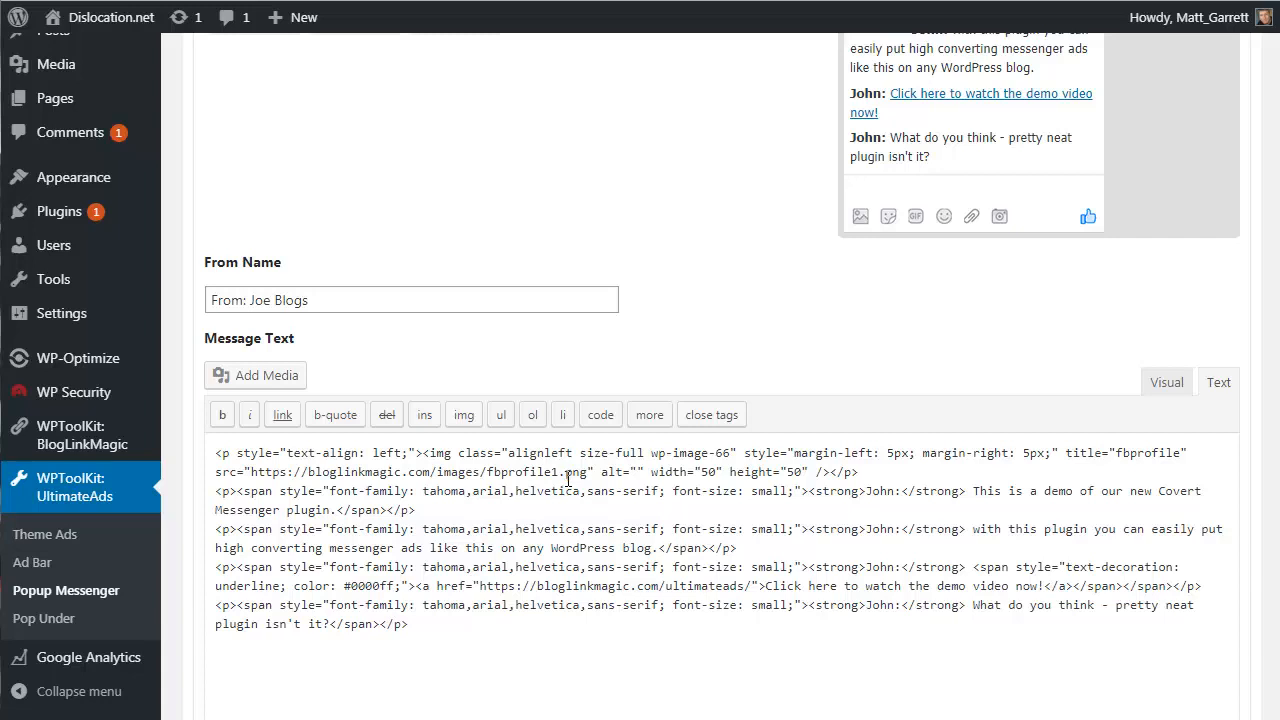
click(1152, 388)
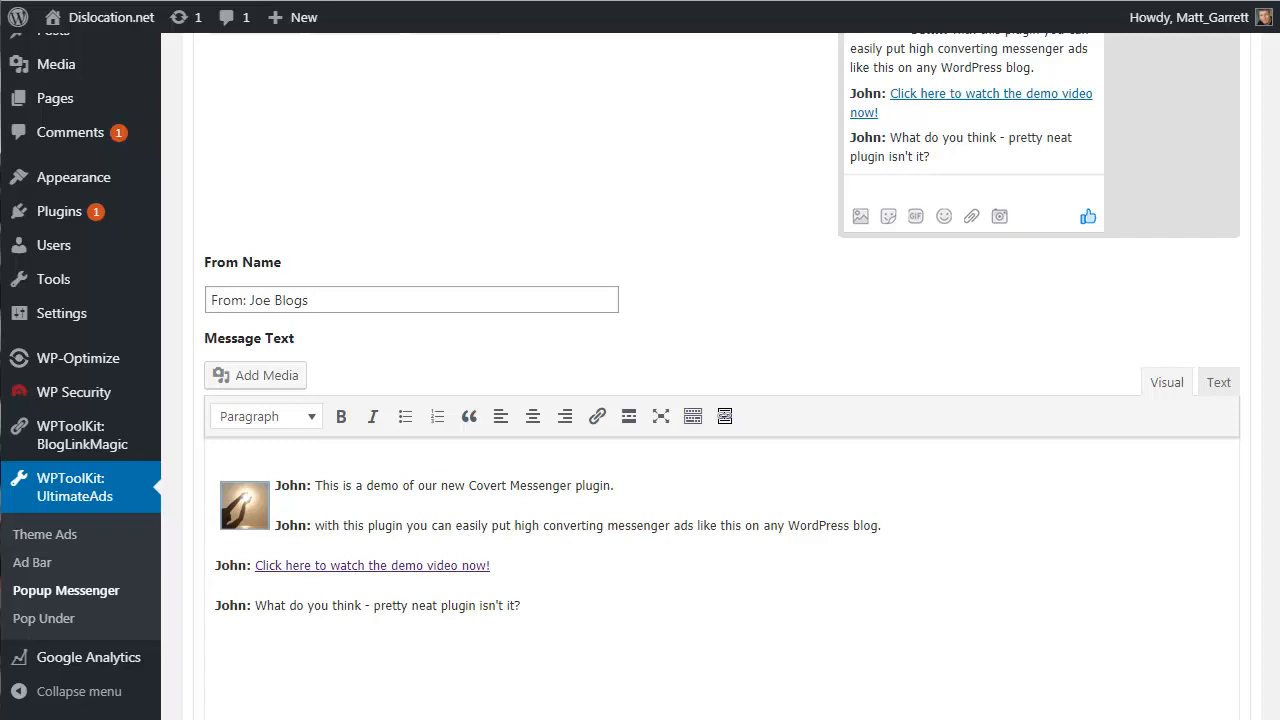
Step: Set the popup delay to 32 seconds, check the category display options, and save the Popup Messenger settings
scroll(720, 400, down, 5)
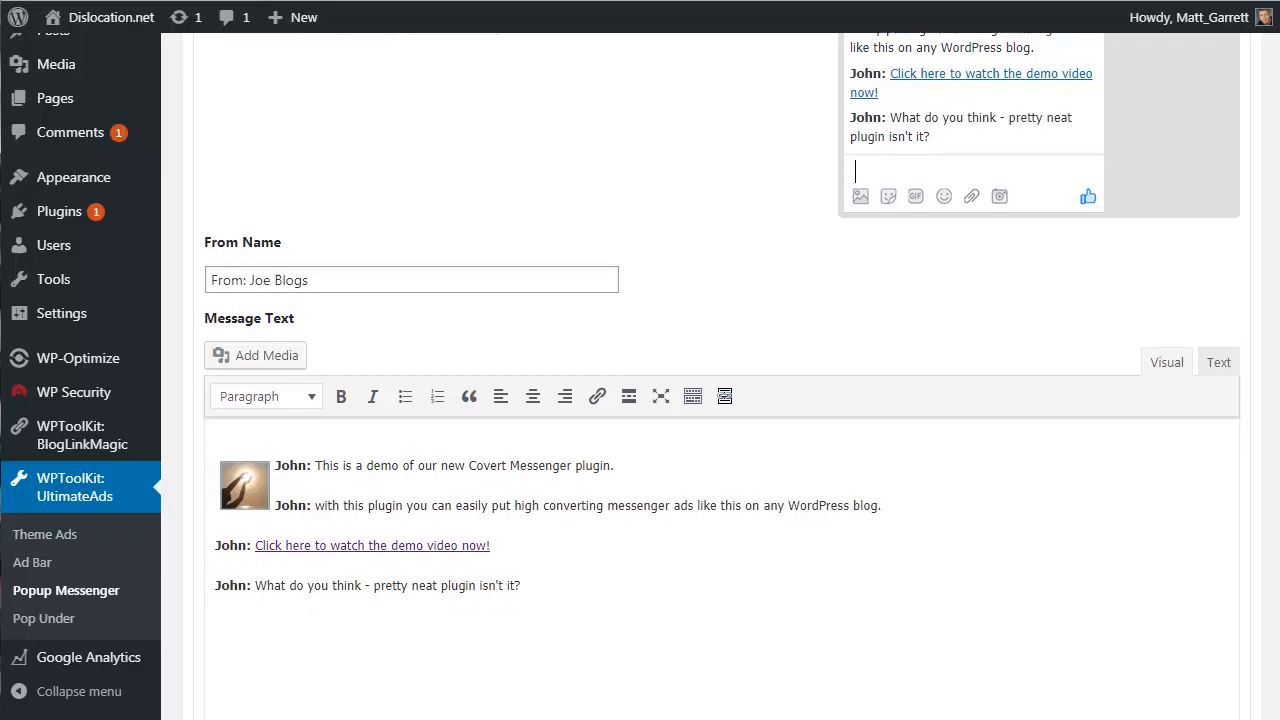
scroll(720, 400, down, 3)
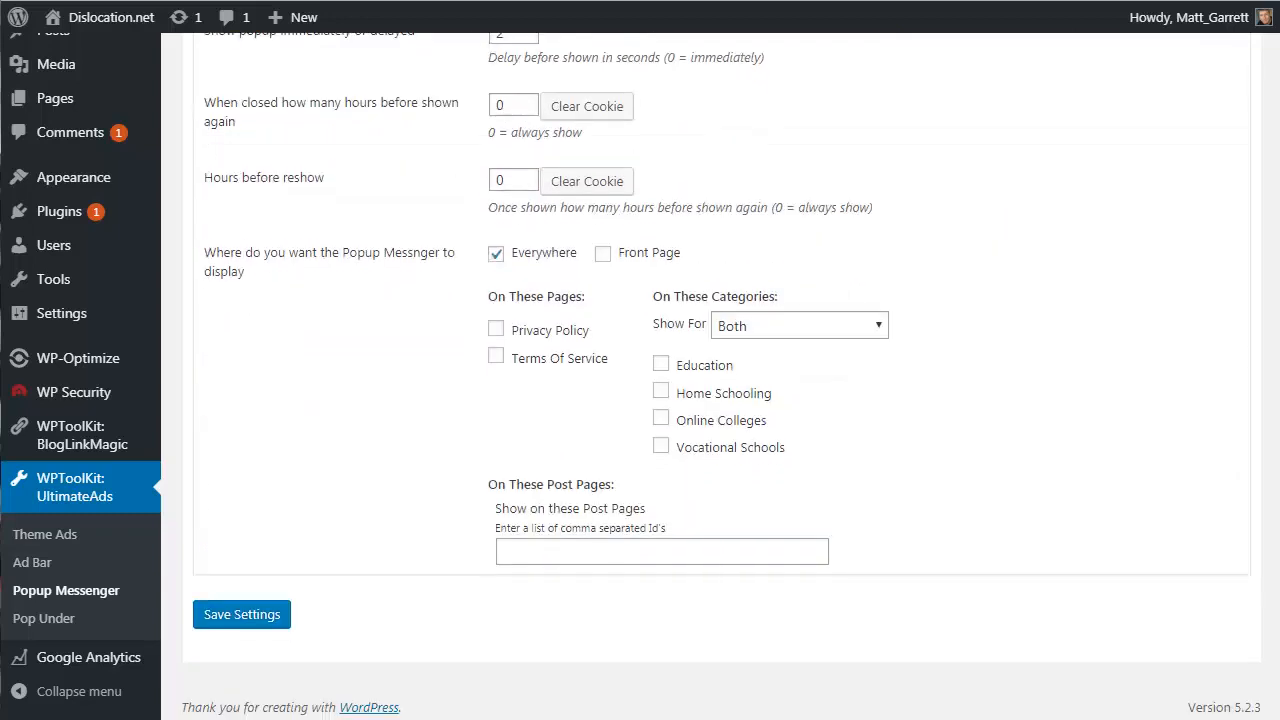
scroll(232, 106, up, 1)
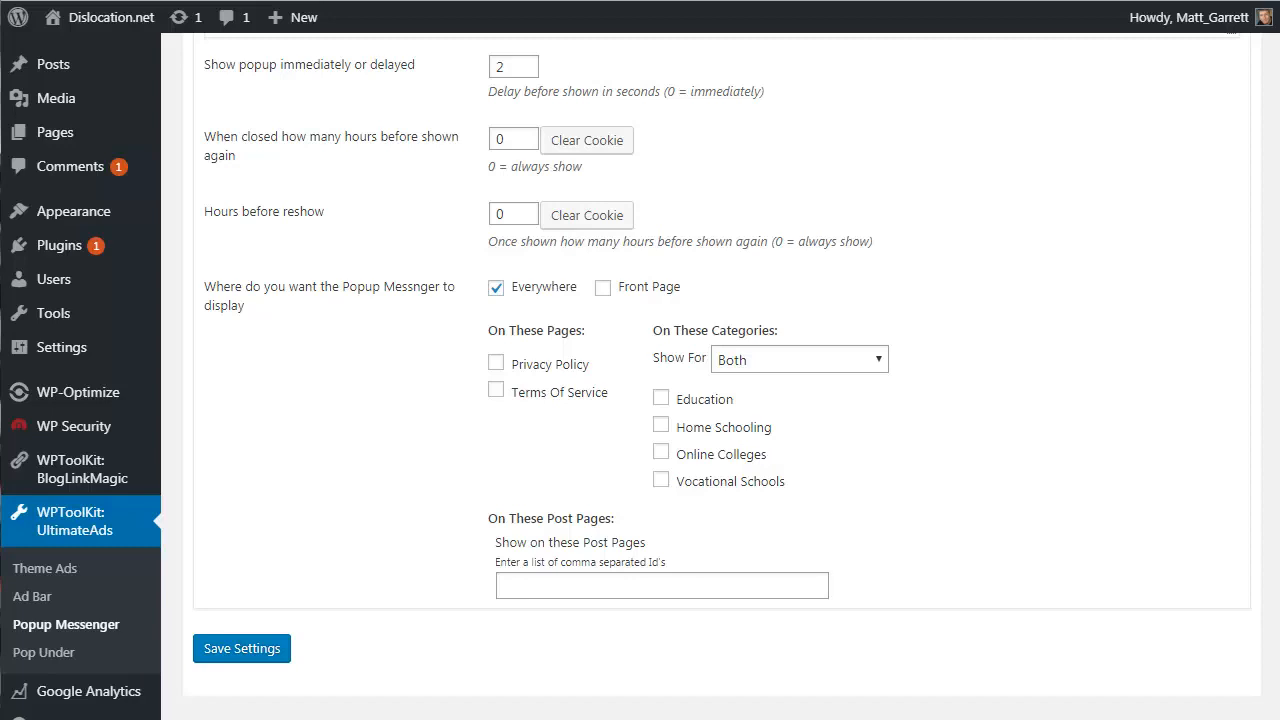
click(501, 66)
text(32)
click(806, 357)
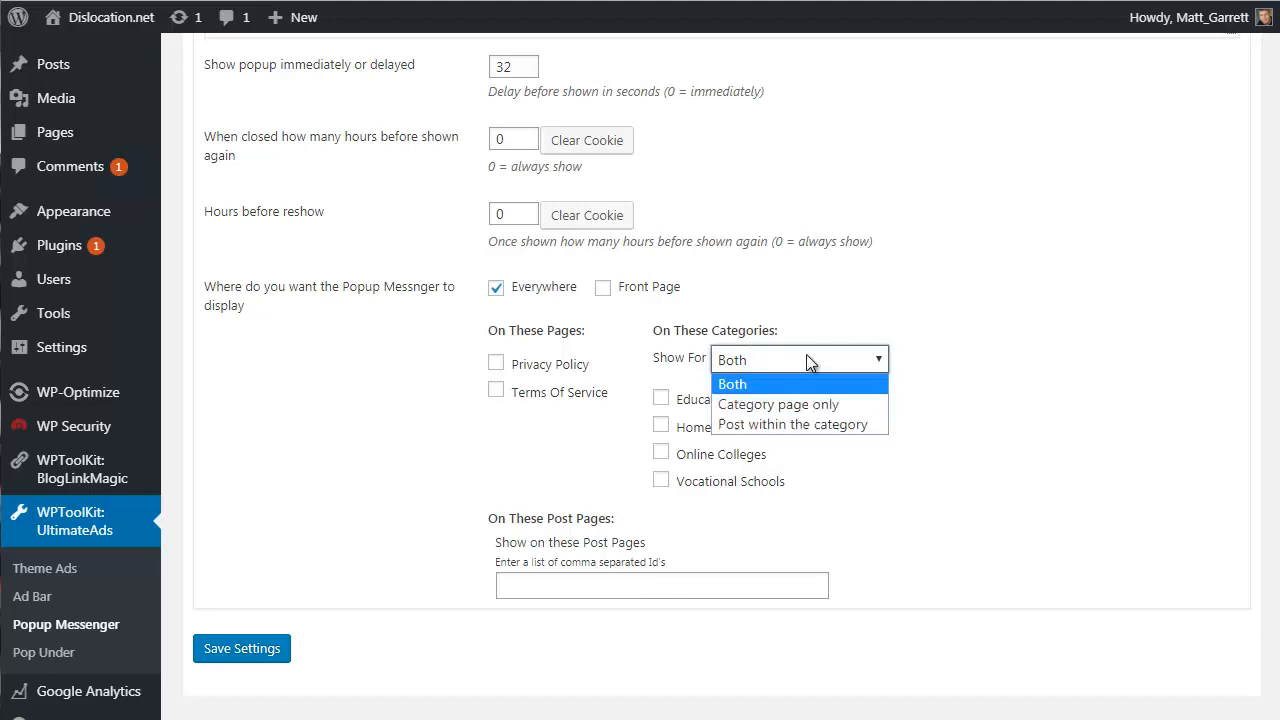
click(1020, 290)
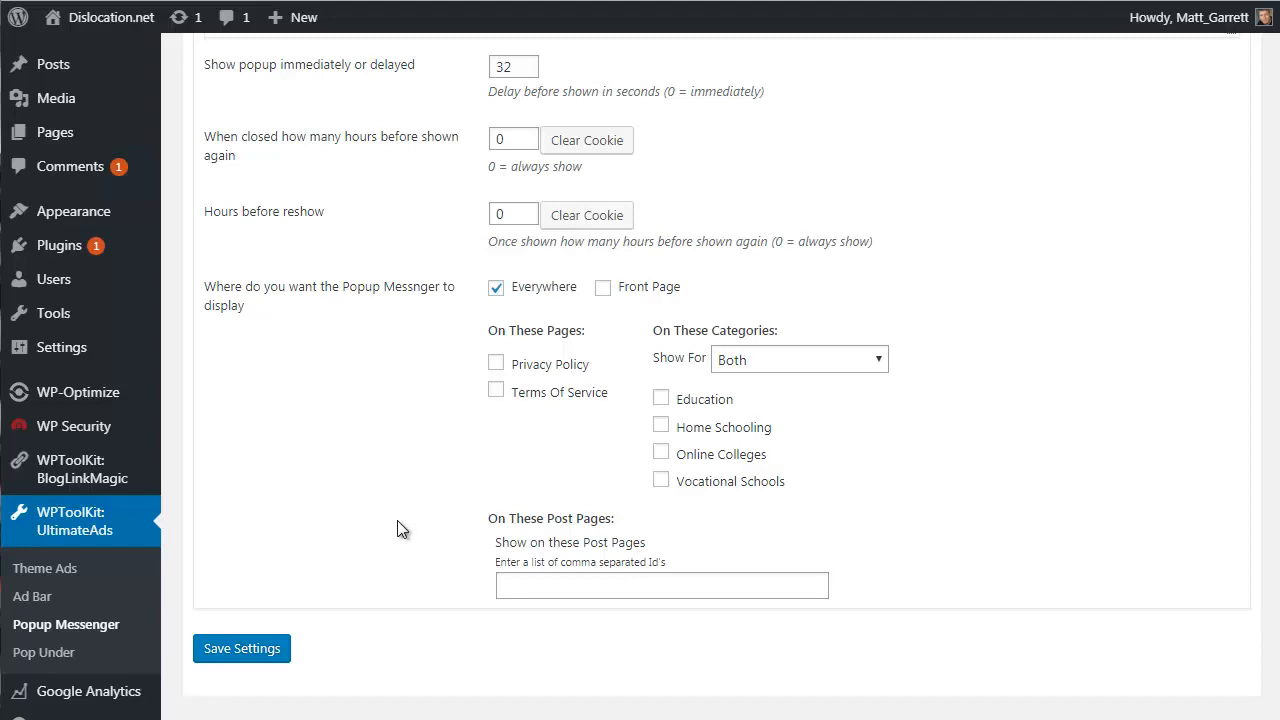
click(268, 650)
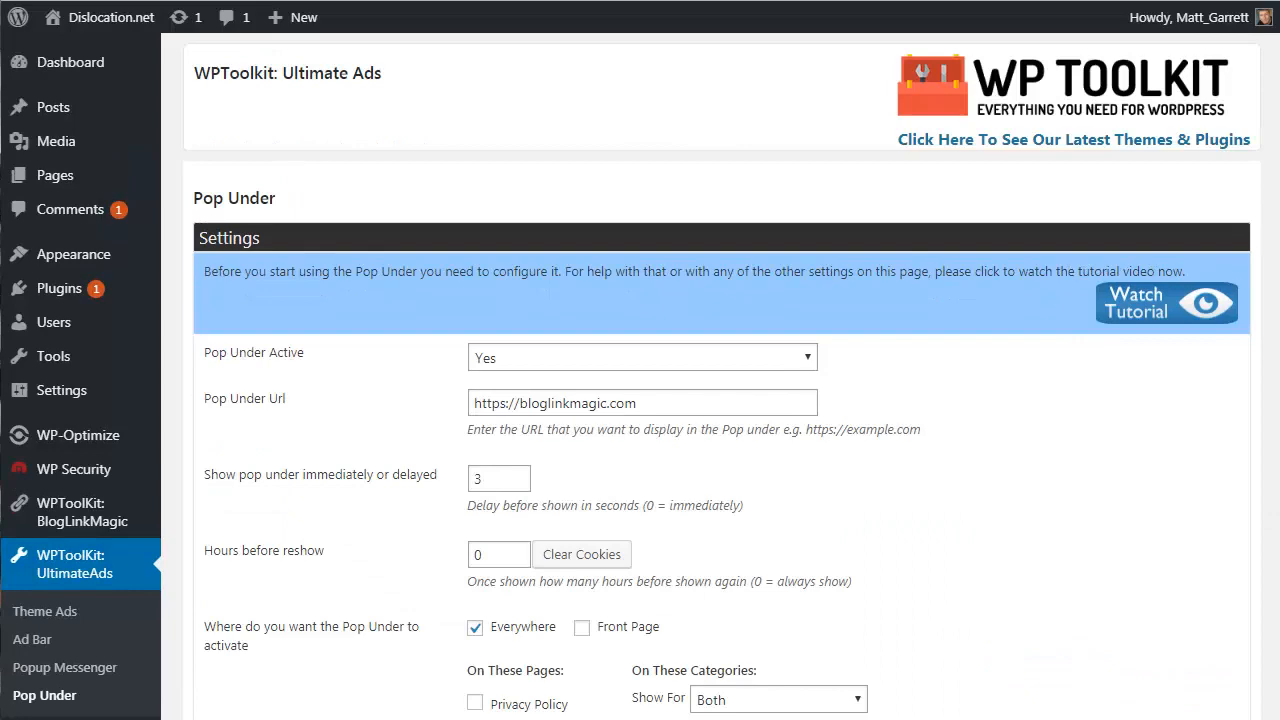
Step: Review the Pop Under settings, including the activation options, URL, delay, reshow hours and where it is displayed
scroll(700, 450, down, 3)
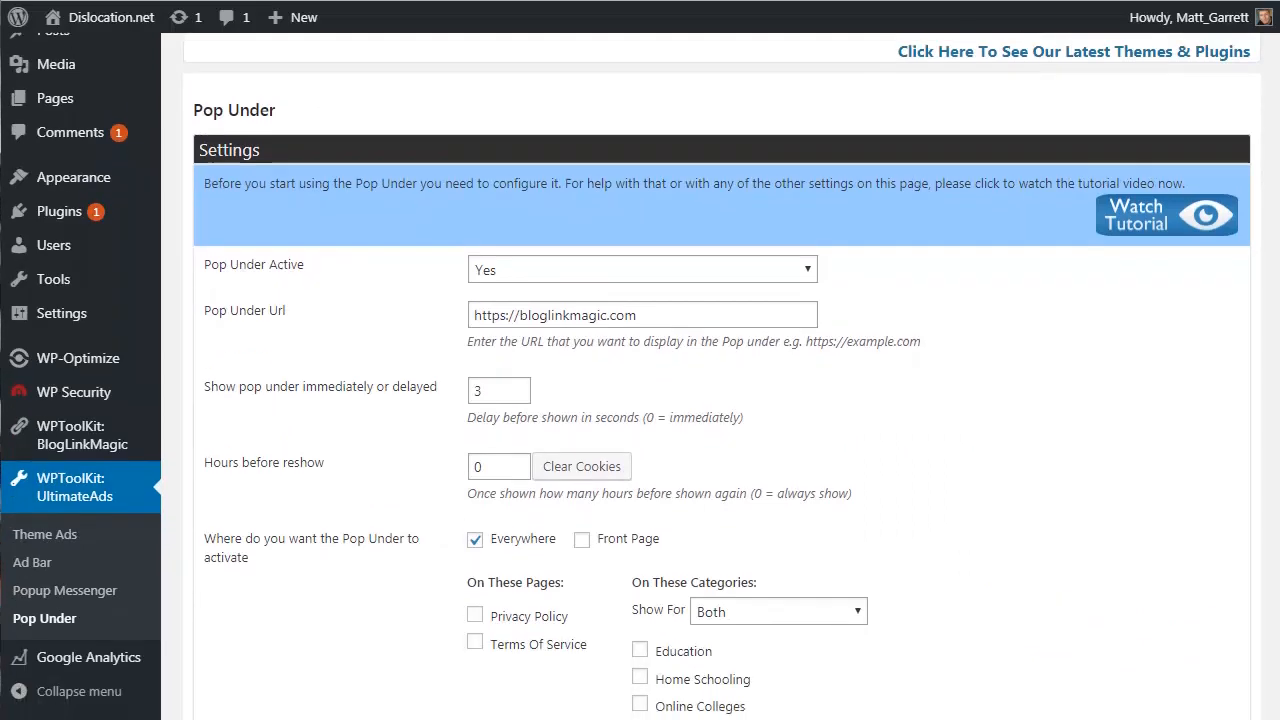
scroll(700, 450, down, 1)
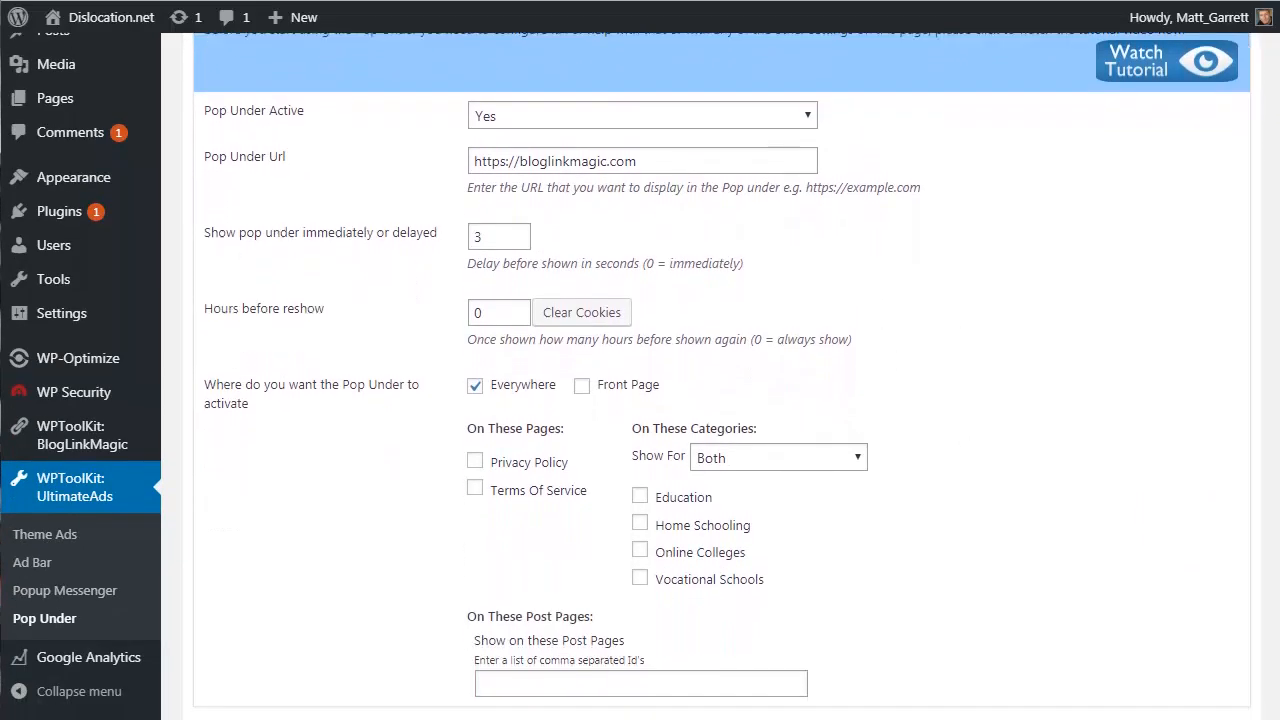
scroll(700, 450, down, 1)
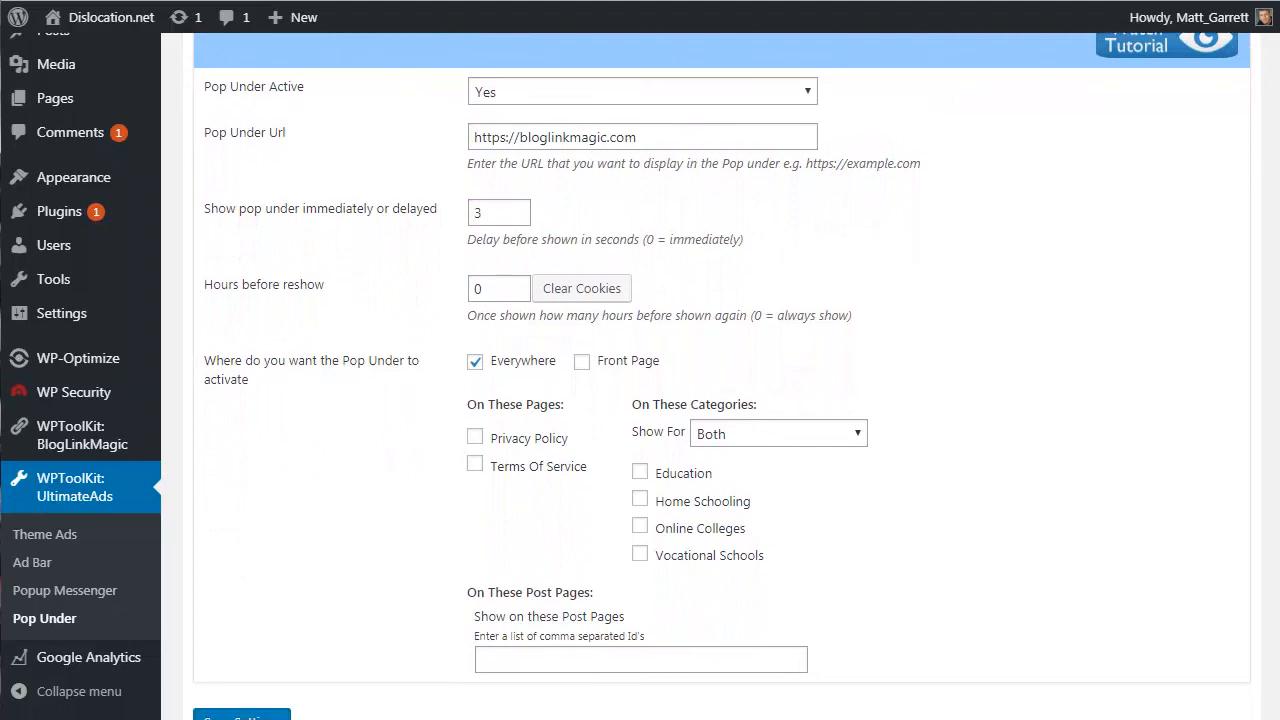
scroll(700, 400, down, 1)
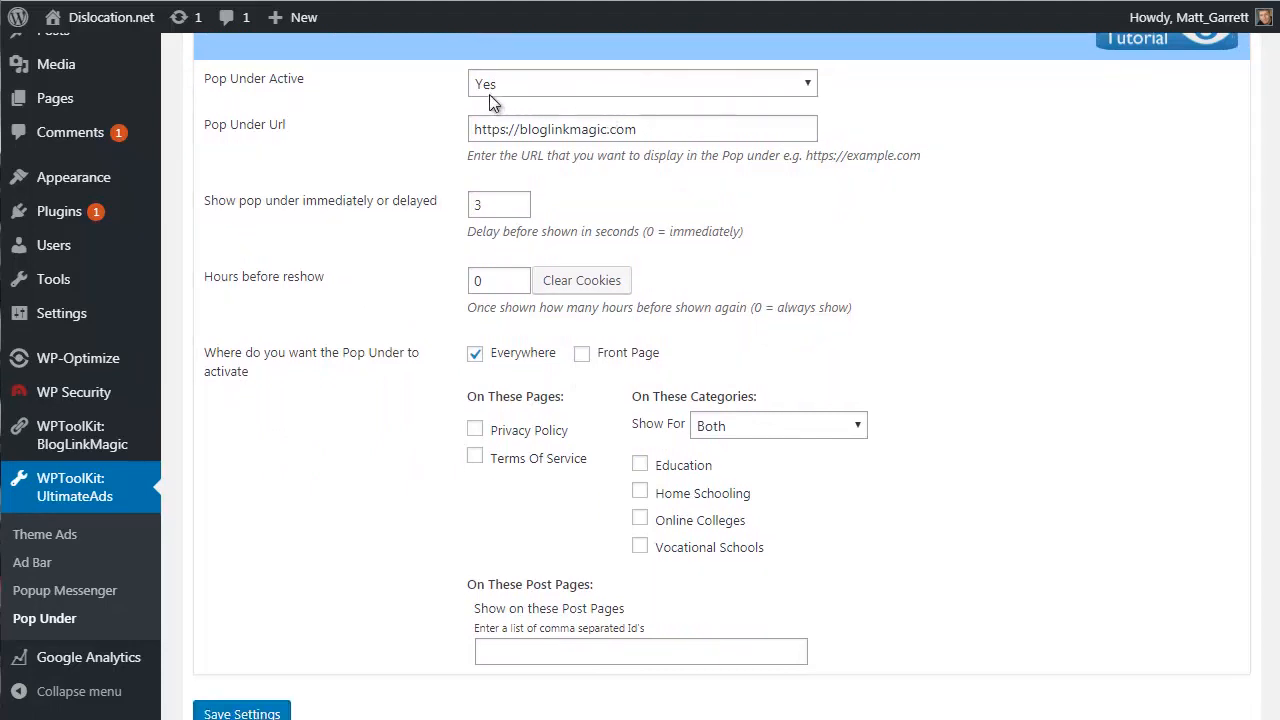
click(518, 86)
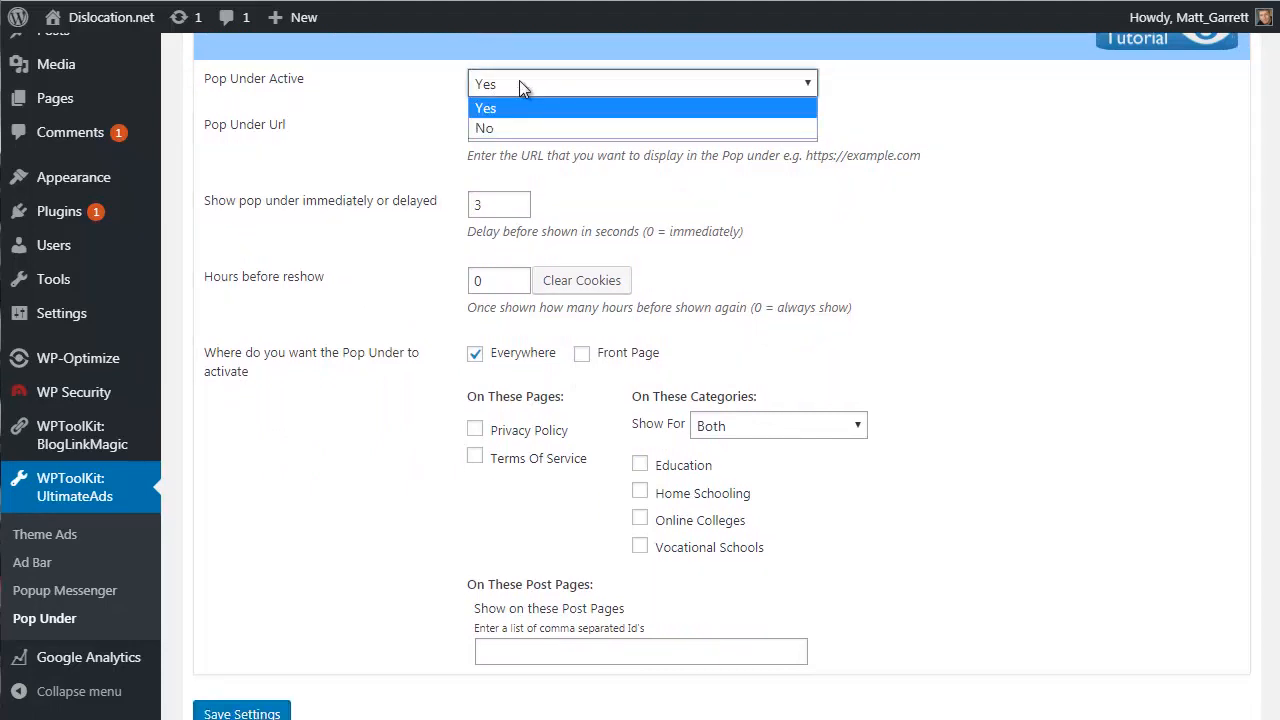
click(405, 84)
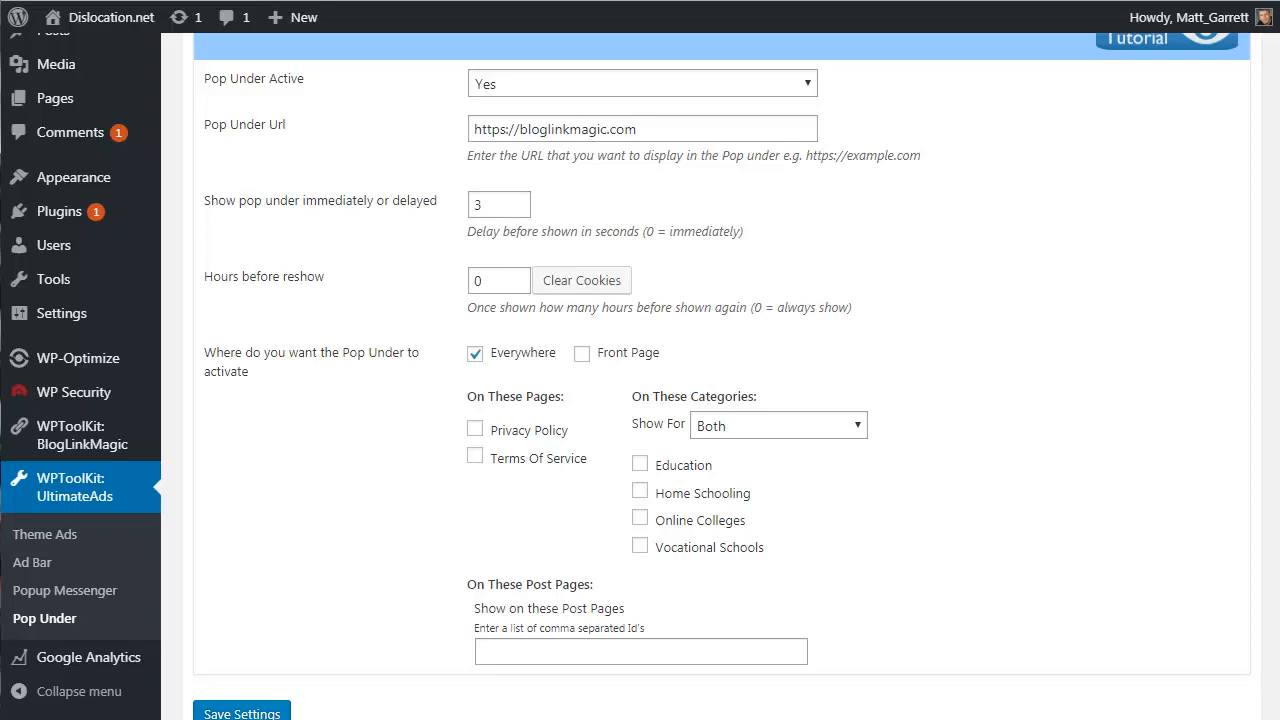
scroll(700, 380, up, 3)
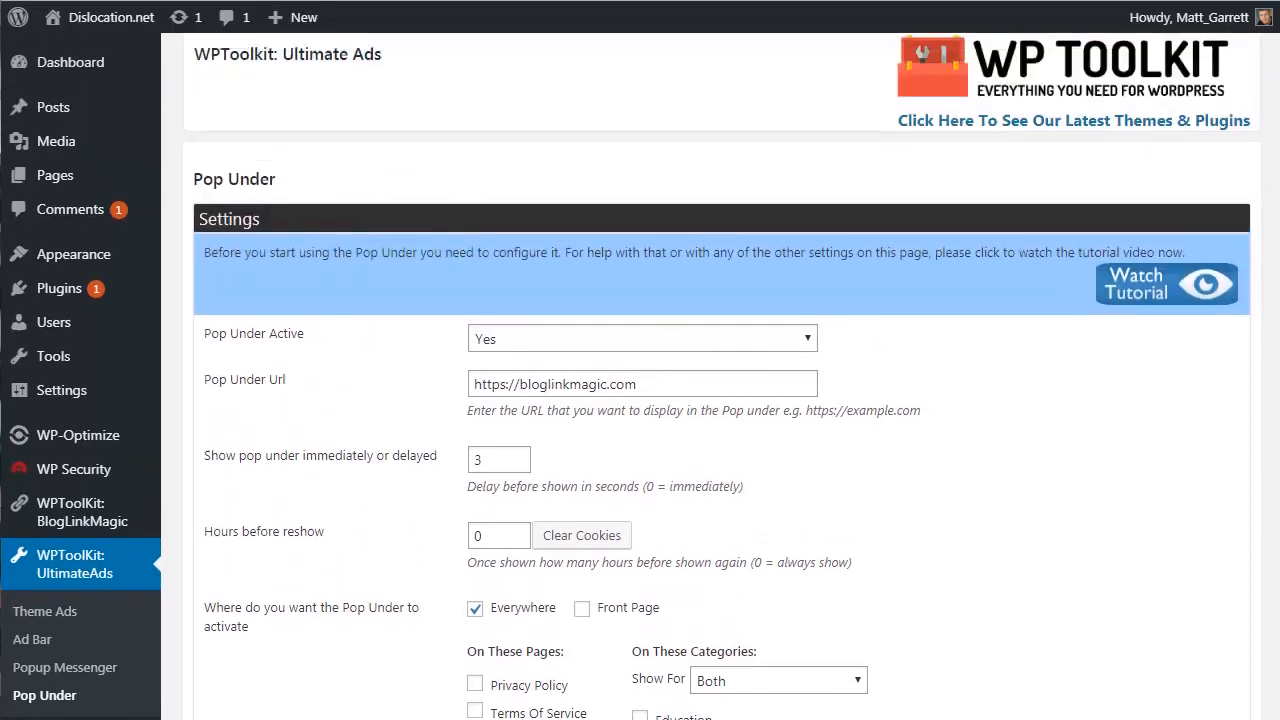